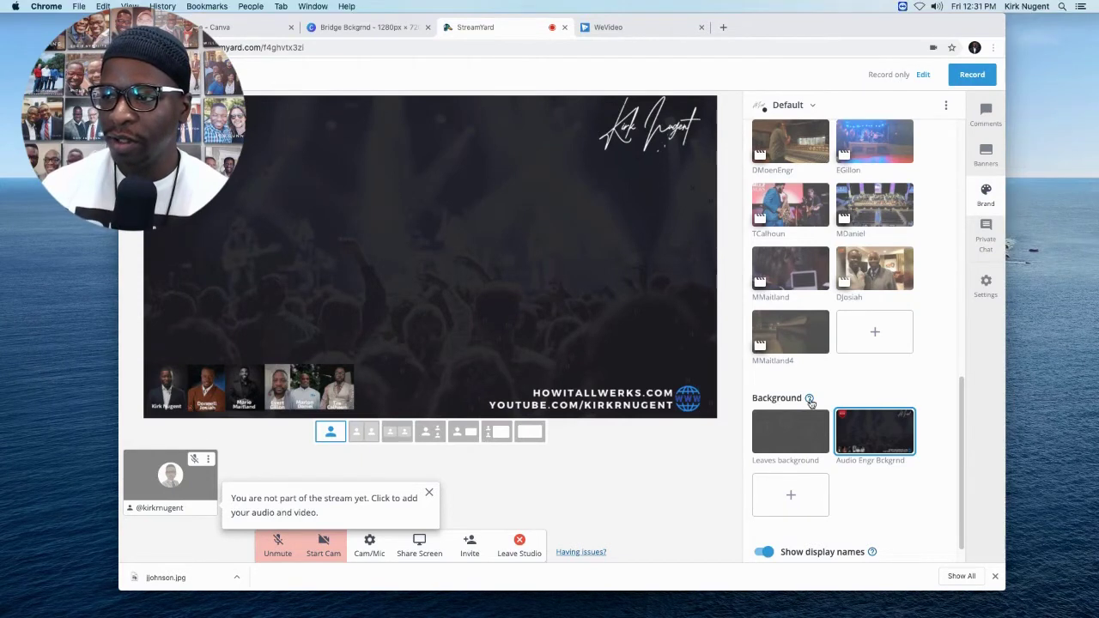
Create a new blank custom-size Canva design of 1280 × 720 px.
{"action": "mouse_move", "coordinate": [810, 400]}
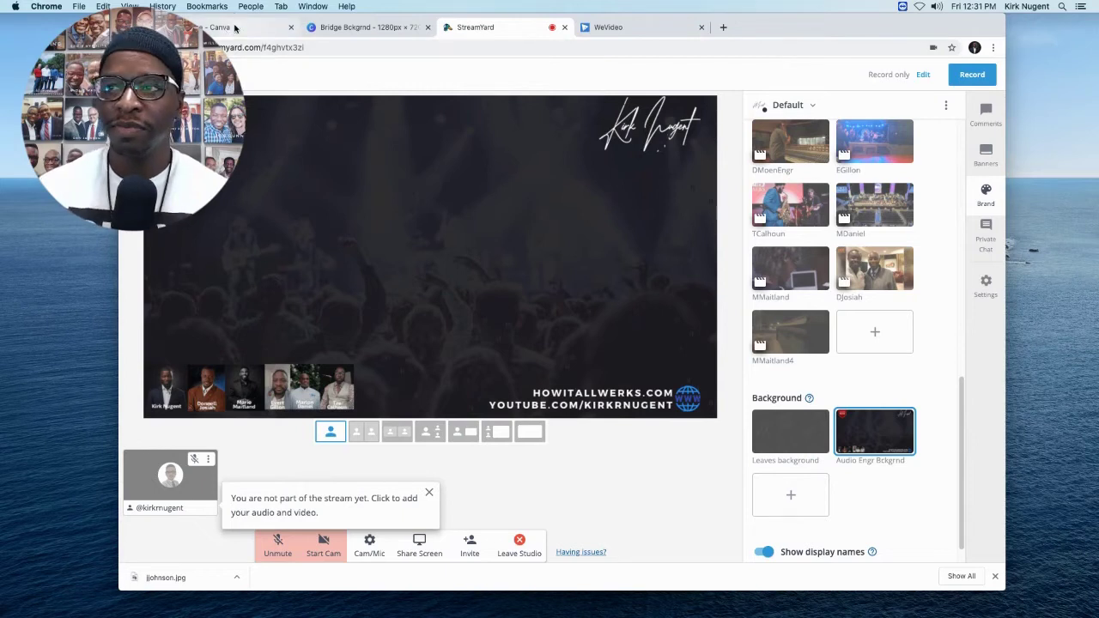
{"action": "left_click", "coordinate": [237, 27]}
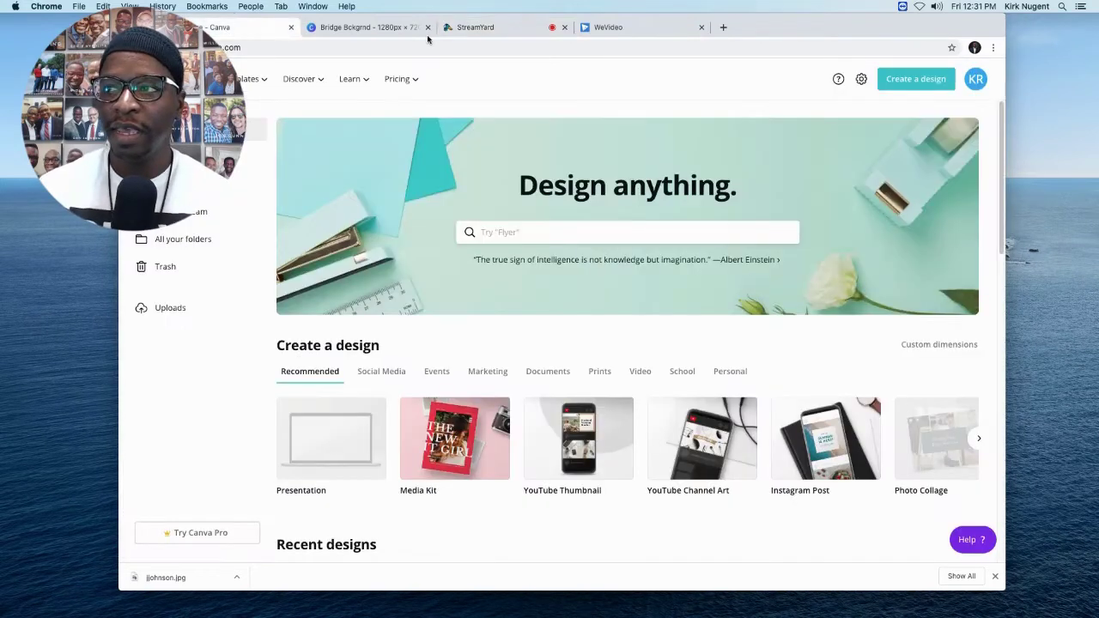
{"action": "left_click", "coordinate": [900, 79]}
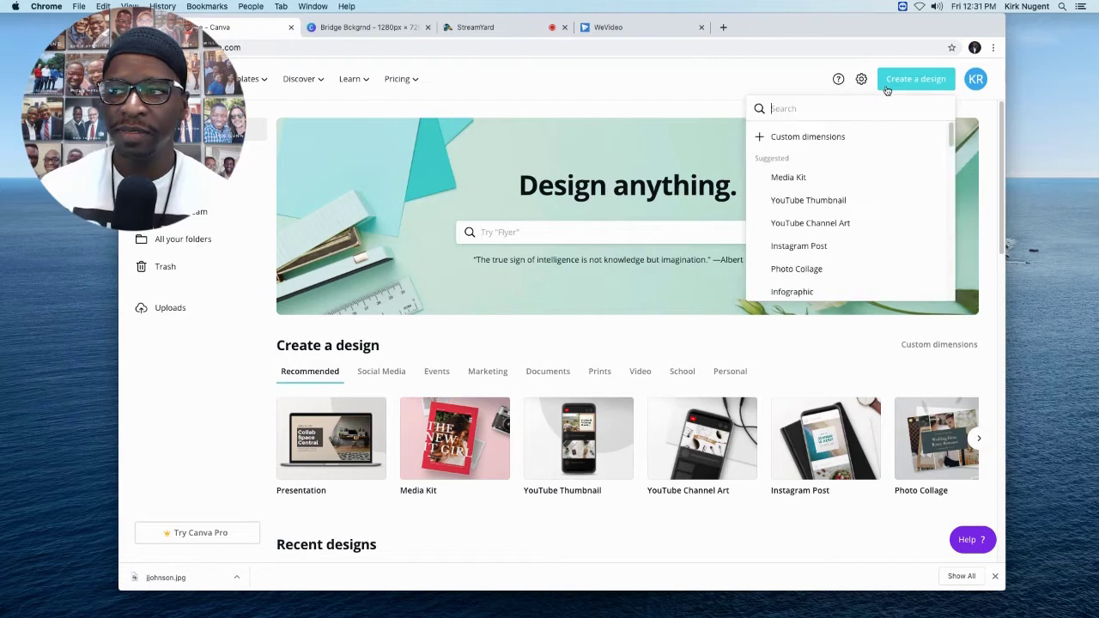
{"action": "left_click", "coordinate": [790, 138]}
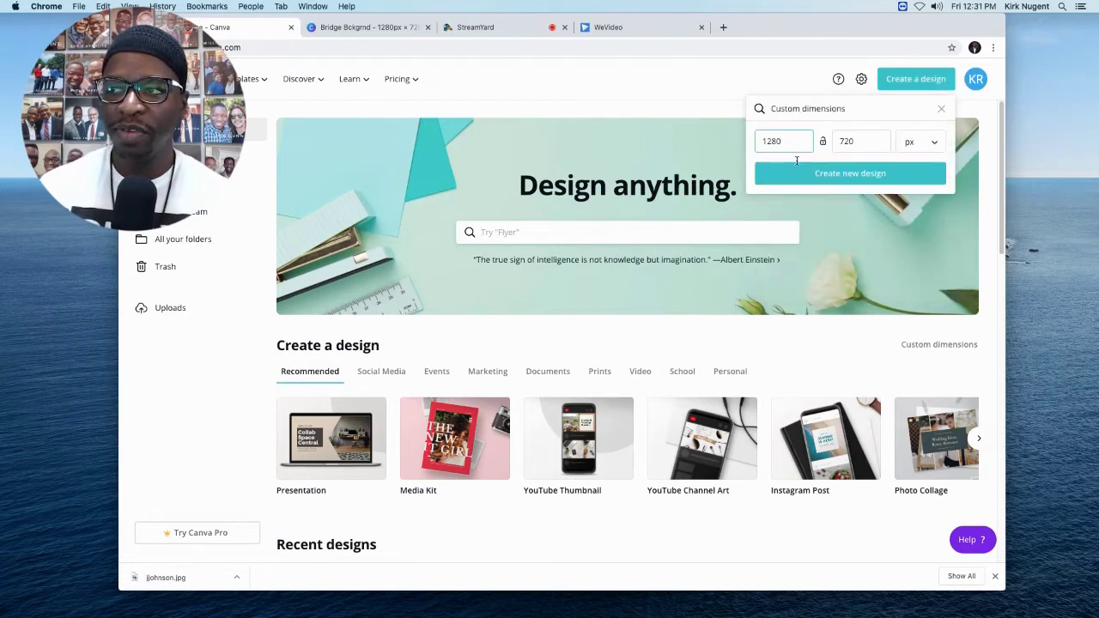
{"action": "left_click", "coordinate": [843, 174]}
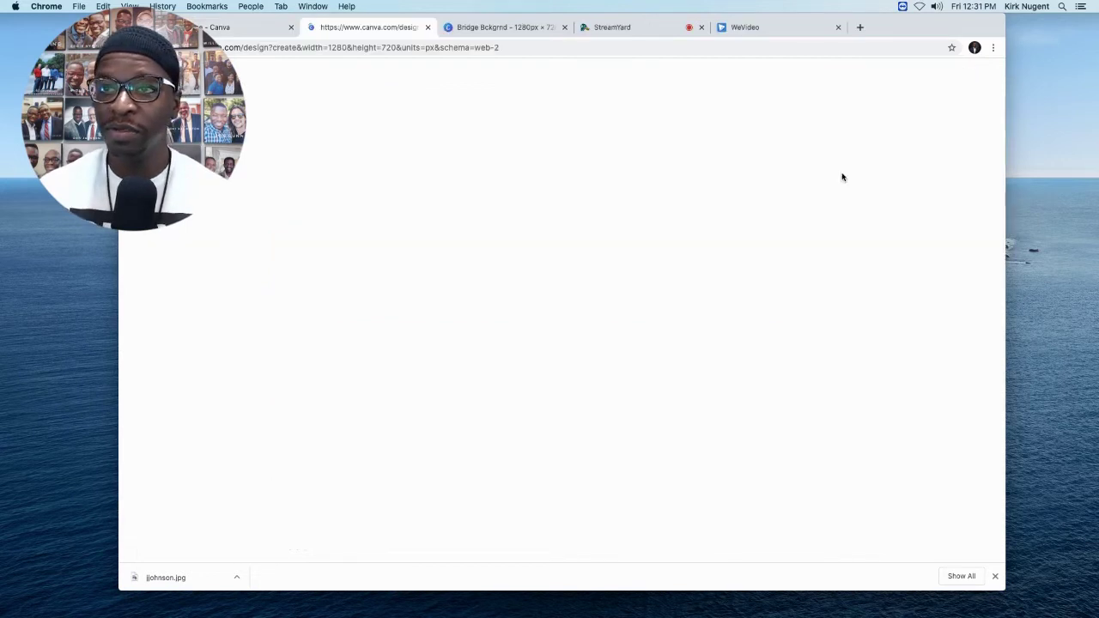
Switch the StreamYard studio to the Bridge brand, then open the Bridge Bckgrnd Canva design.
{"action": "left_click", "coordinate": [624, 29]}
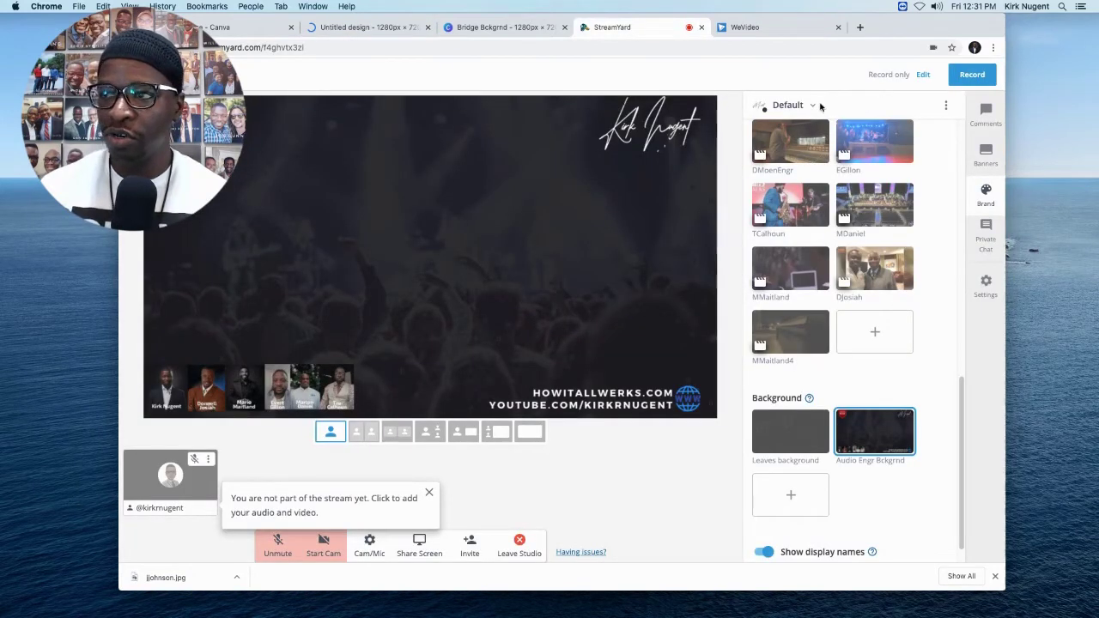
{"action": "left_click", "coordinate": [813, 105]}
{"action": "left_click", "coordinate": [787, 129]}
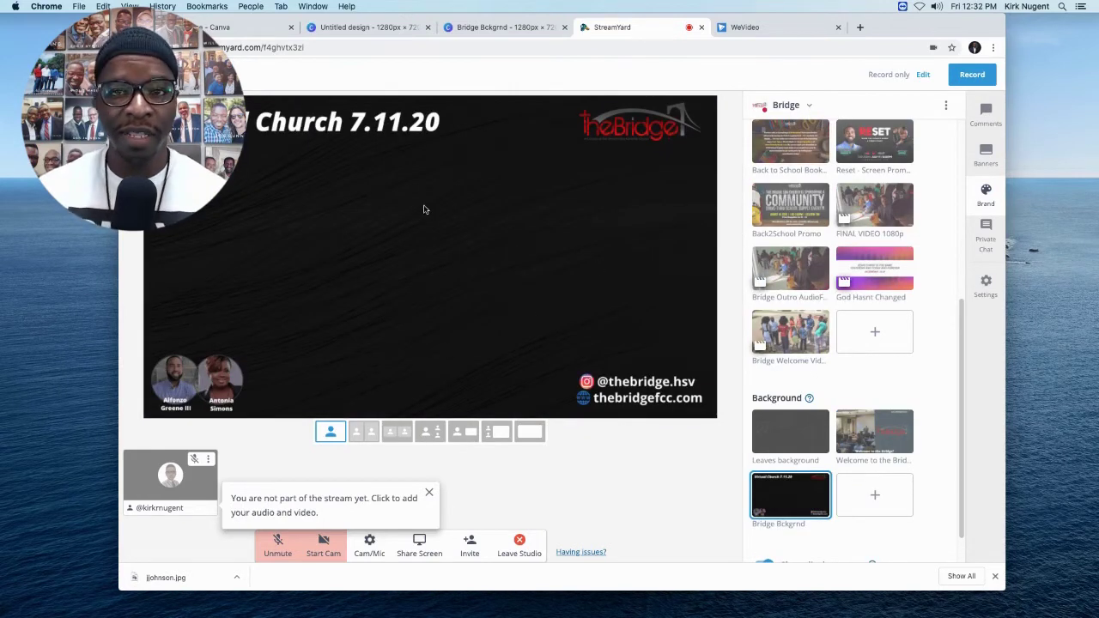
{"action": "left_click", "coordinate": [481, 28]}
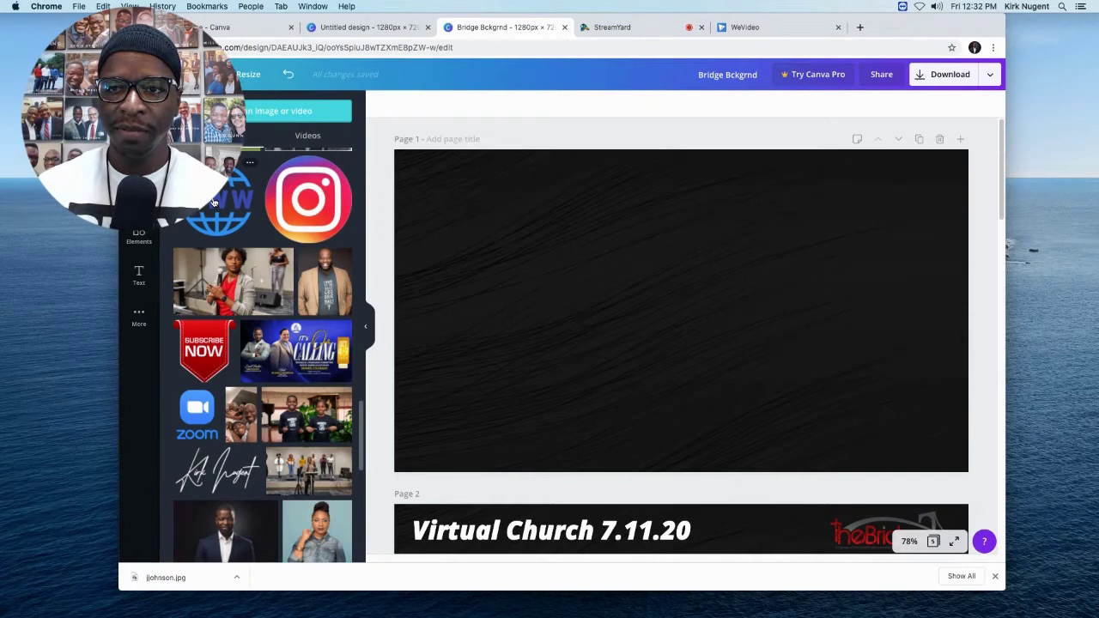
Add the WWW globe and Instagram images from Uploads onto page 1.
{"action": "left_click", "coordinate": [214, 202]}
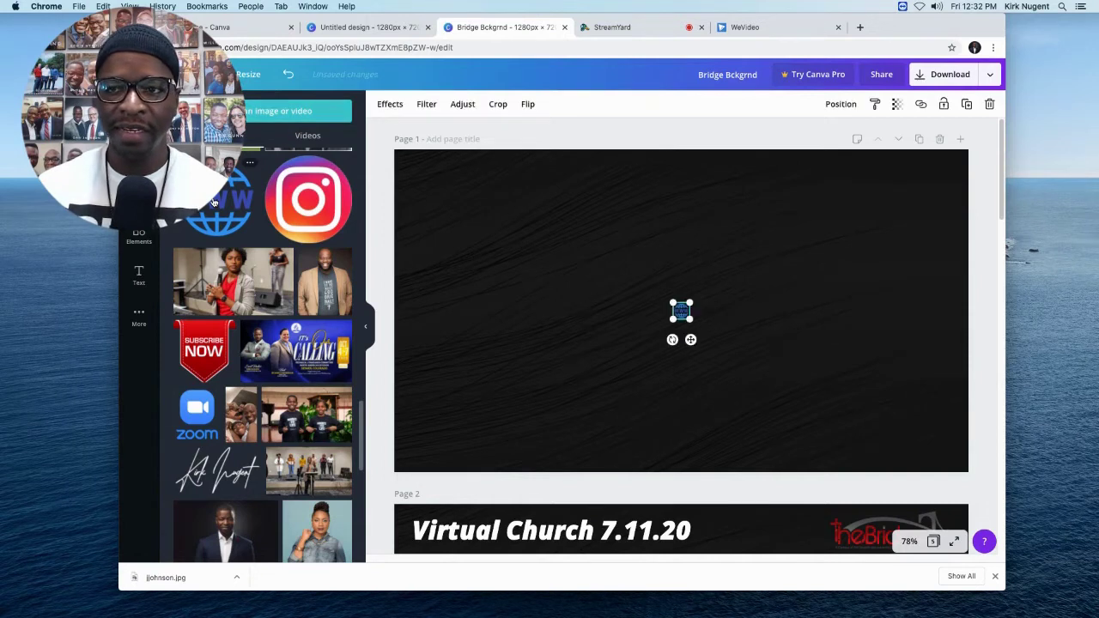
{"action": "left_click", "coordinate": [314, 208]}
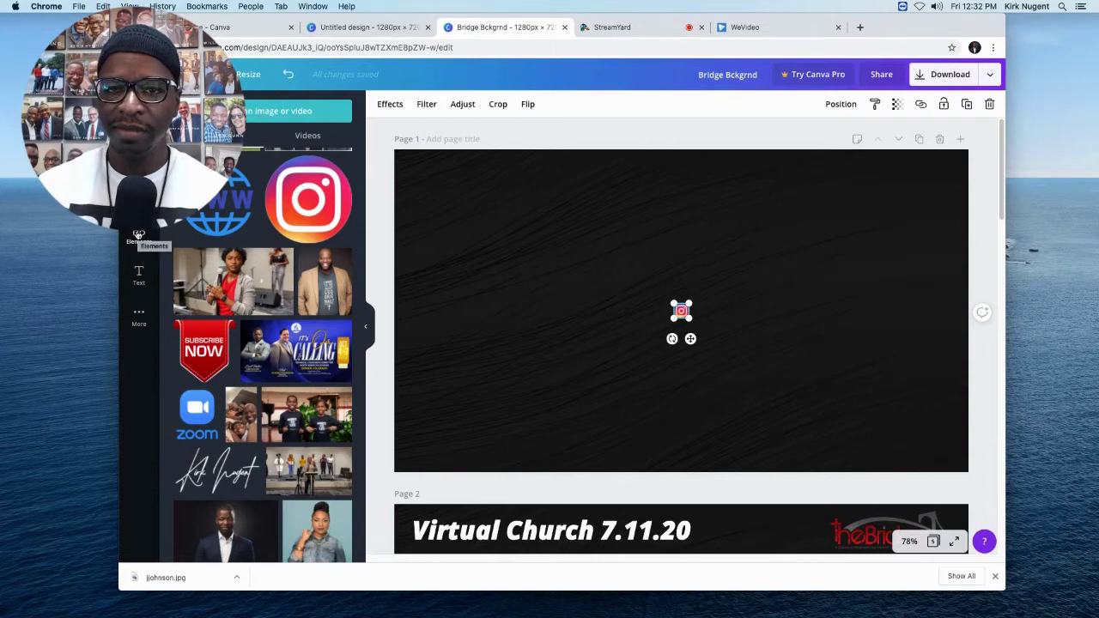
Add a small circle frame from Elements at the bottom-left, then duplicate it and reposition the copy.
{"action": "left_click", "coordinate": [138, 236]}
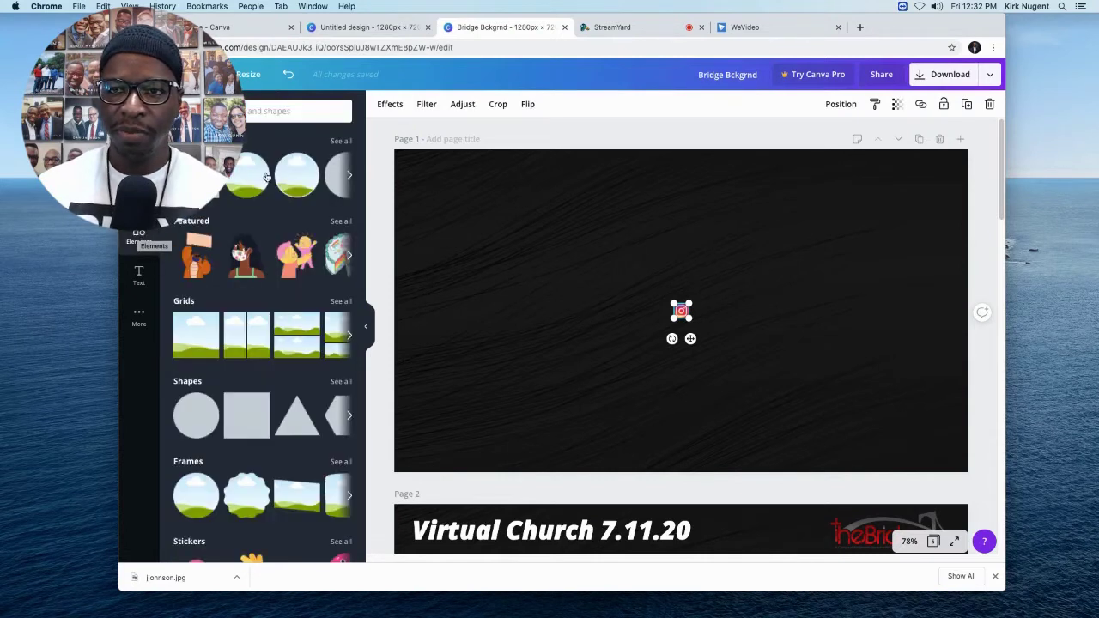
{"action": "mouse_move", "coordinate": [243, 177]}
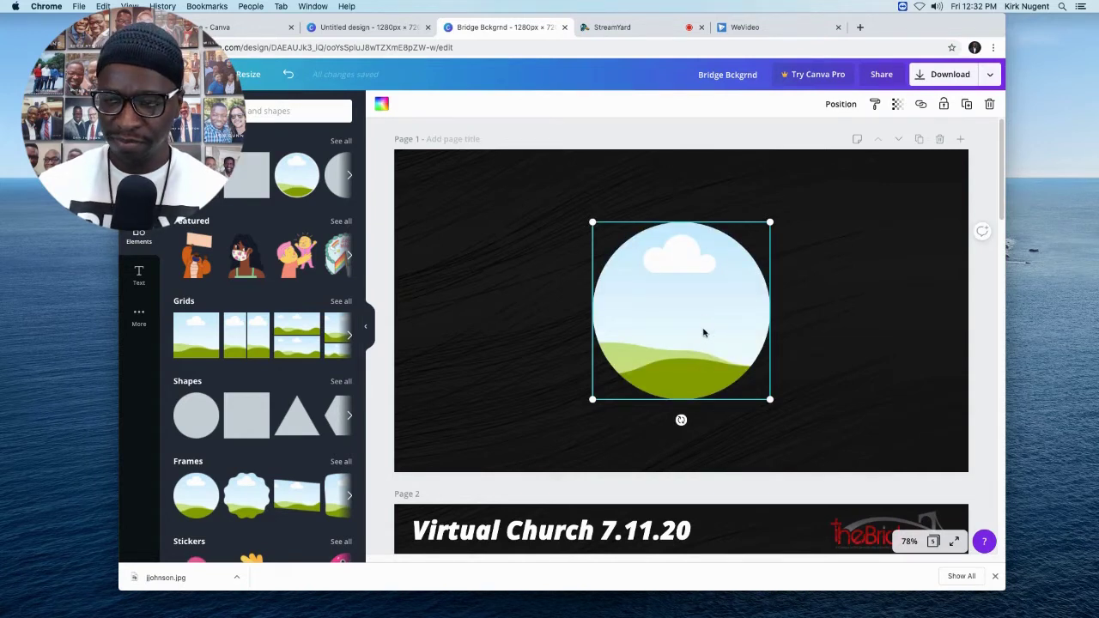
{"action": "left_click_drag", "start_coordinate": [592, 223], "coordinate": [701, 330]}
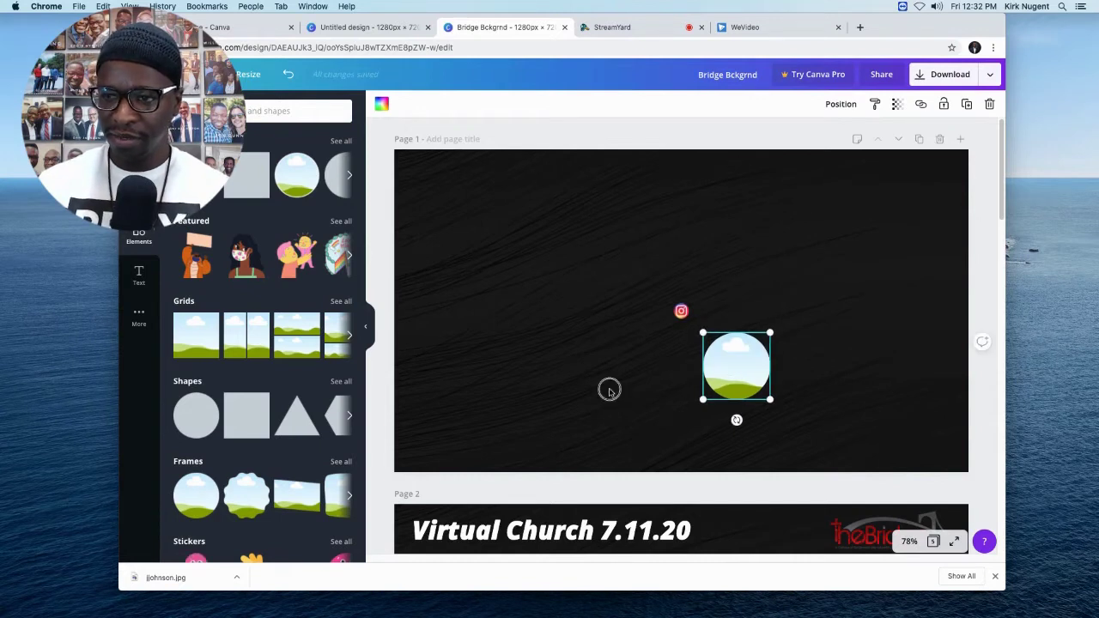
{"action": "key", "text": "shift+Left"}
{"action": "key", "text": "shift+Left"}
{"action": "key", "text": "shift+Left"}
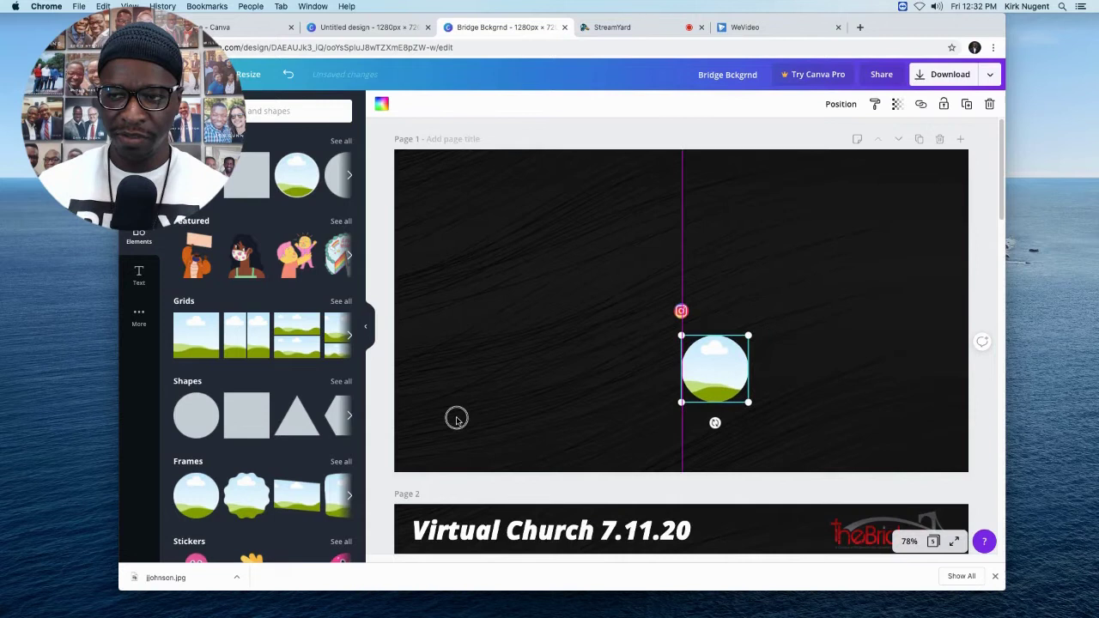
{"action": "left_click_drag", "start_coordinate": [715, 369], "coordinate": [438, 430]}
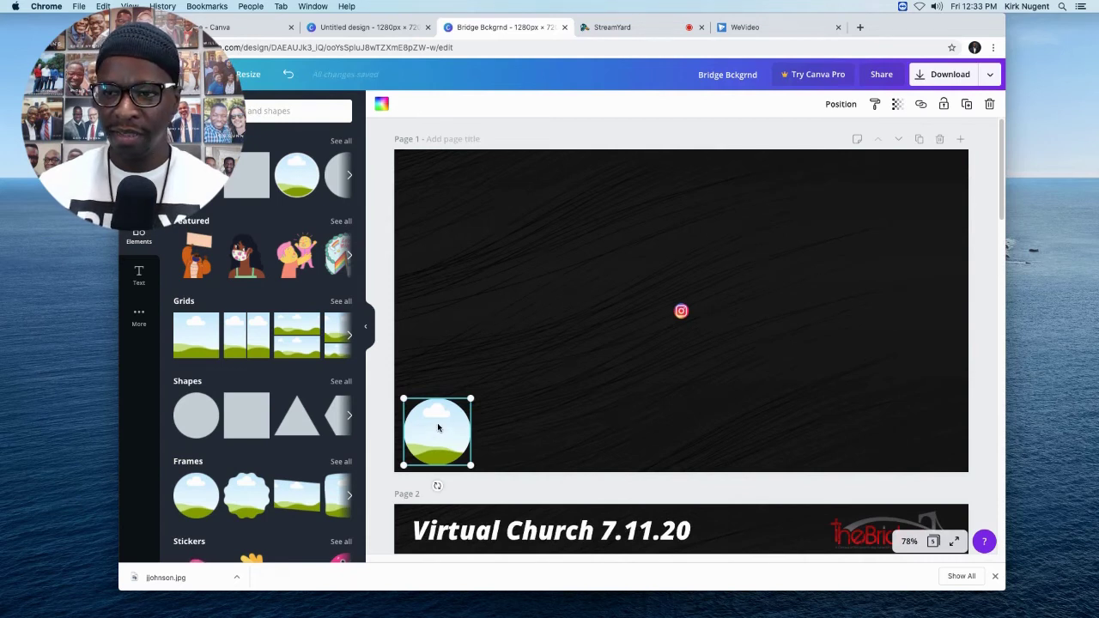
{"action": "key", "text": "super+d"}
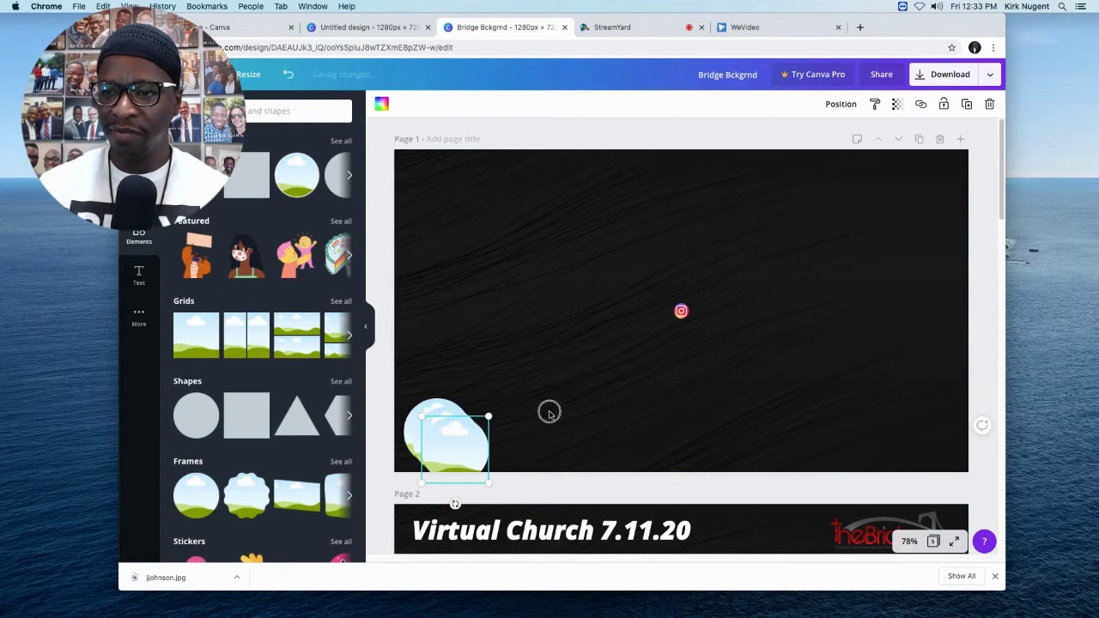
{"action": "left_click_drag", "start_coordinate": [549, 411], "coordinate": [596, 405]}
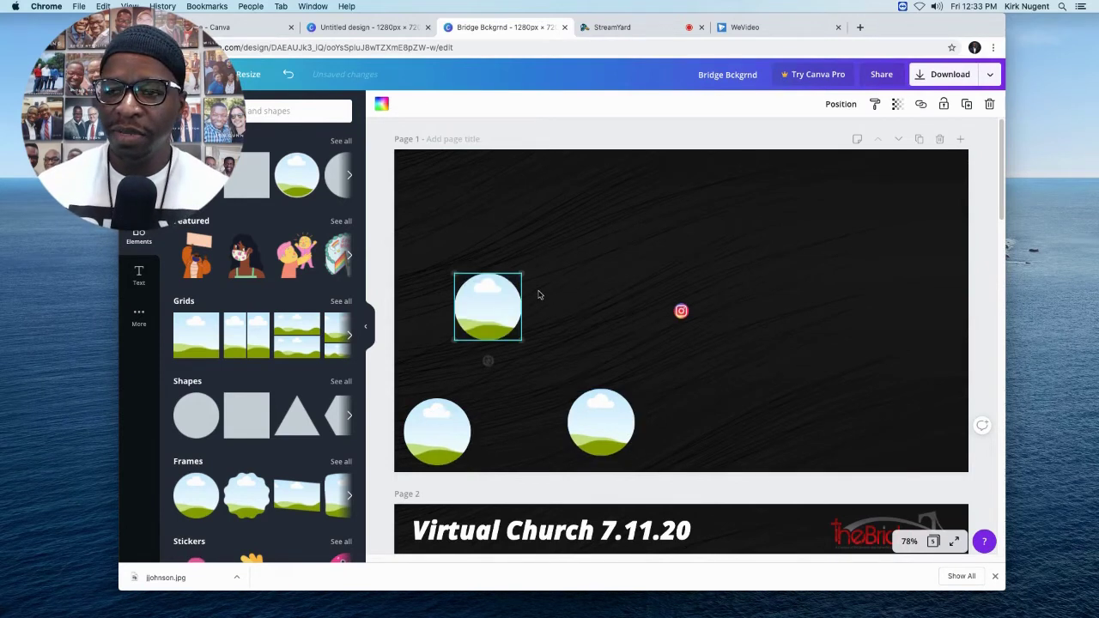
Put the Instagram icon in the bottom-right corner with the globe icon beside it.
{"action": "left_click_drag", "start_coordinate": [681, 311], "coordinate": [682, 311]}
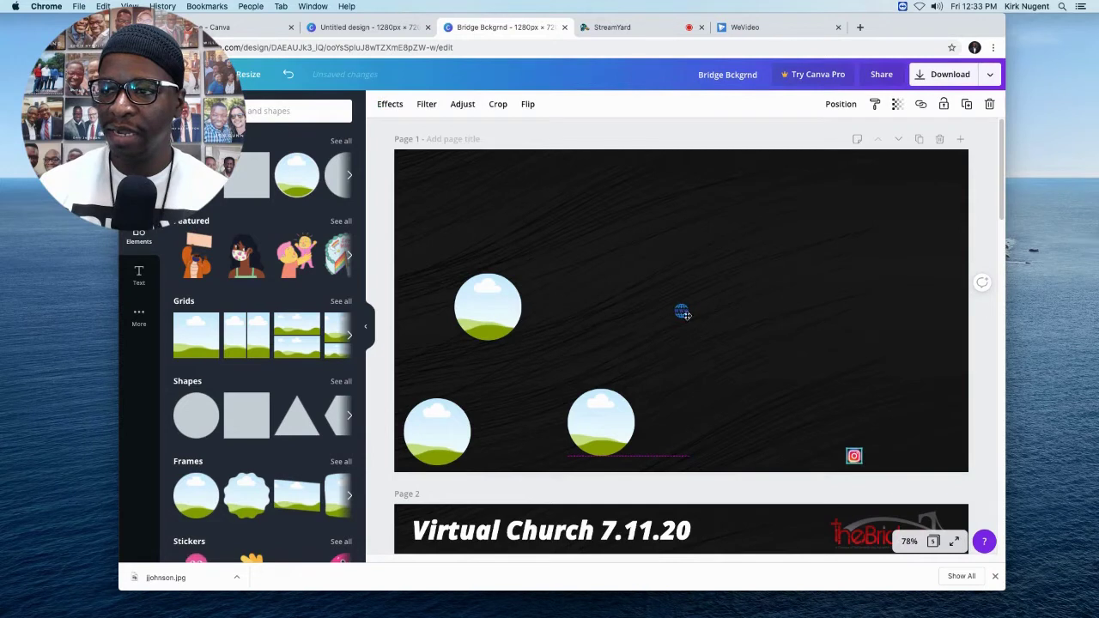
{"action": "left_click_drag", "start_coordinate": [681, 312], "coordinate": [805, 394]}
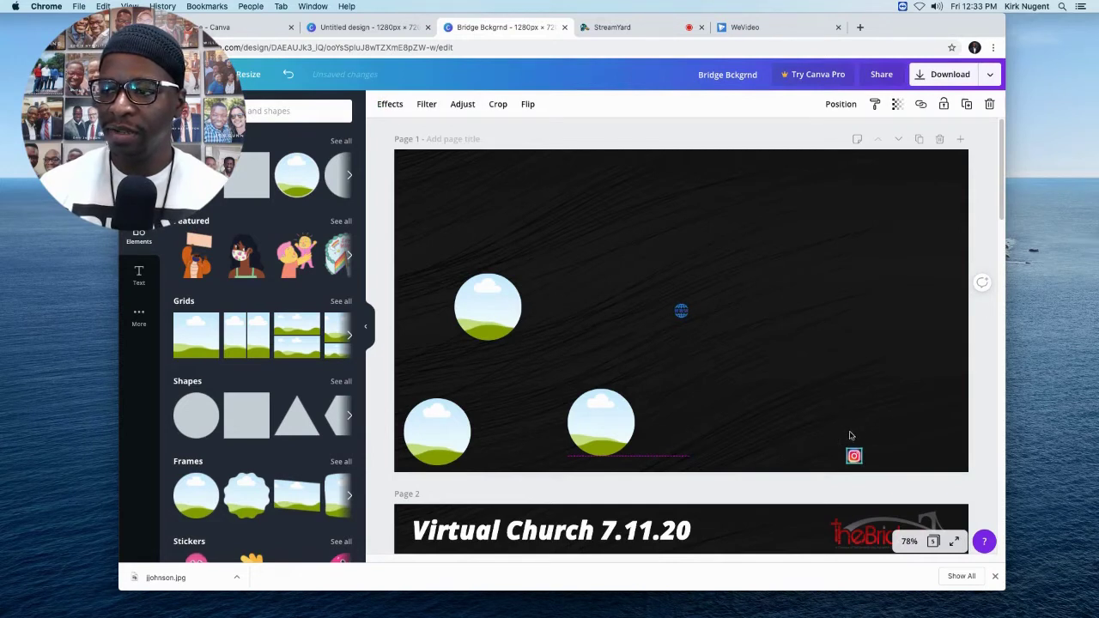
{"action": "left_click_drag", "start_coordinate": [850, 435], "coordinate": [847, 432]}
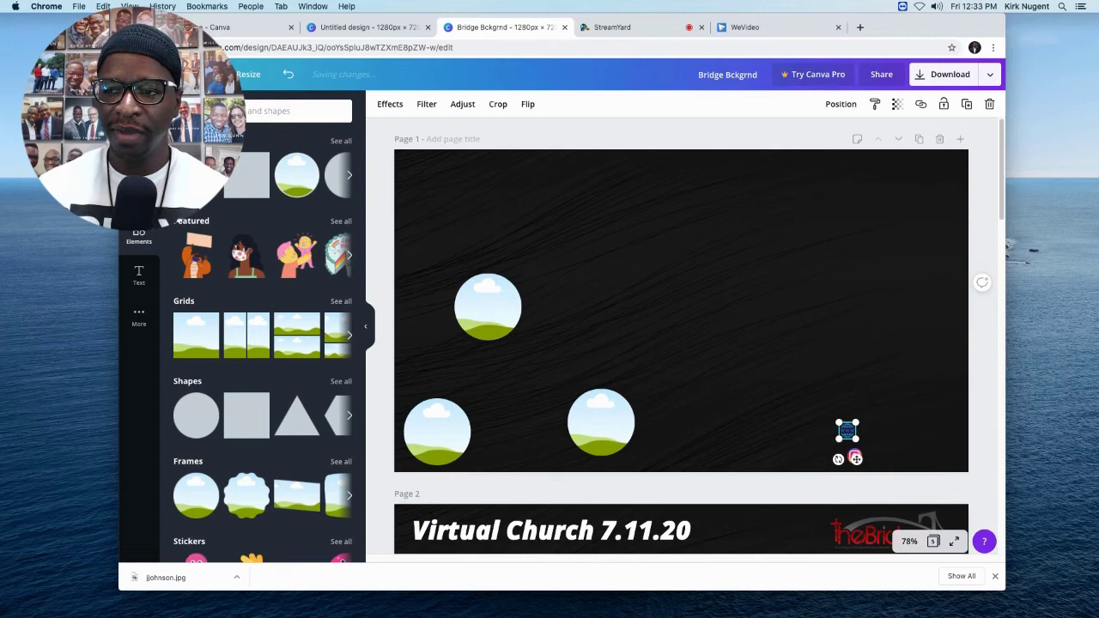
Place the woman-in-red photo in the upper-left circle frame, enlarged and centred on her.
{"action": "left_click", "coordinate": [139, 159]}
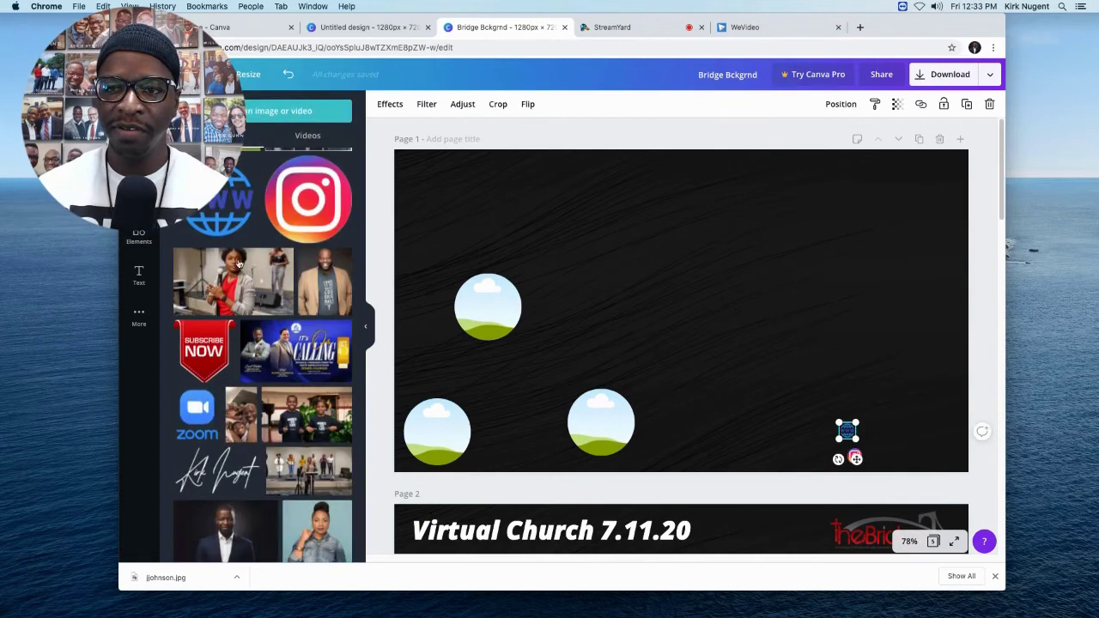
{"action": "left_click_drag", "start_coordinate": [230, 279], "coordinate": [490, 304]}
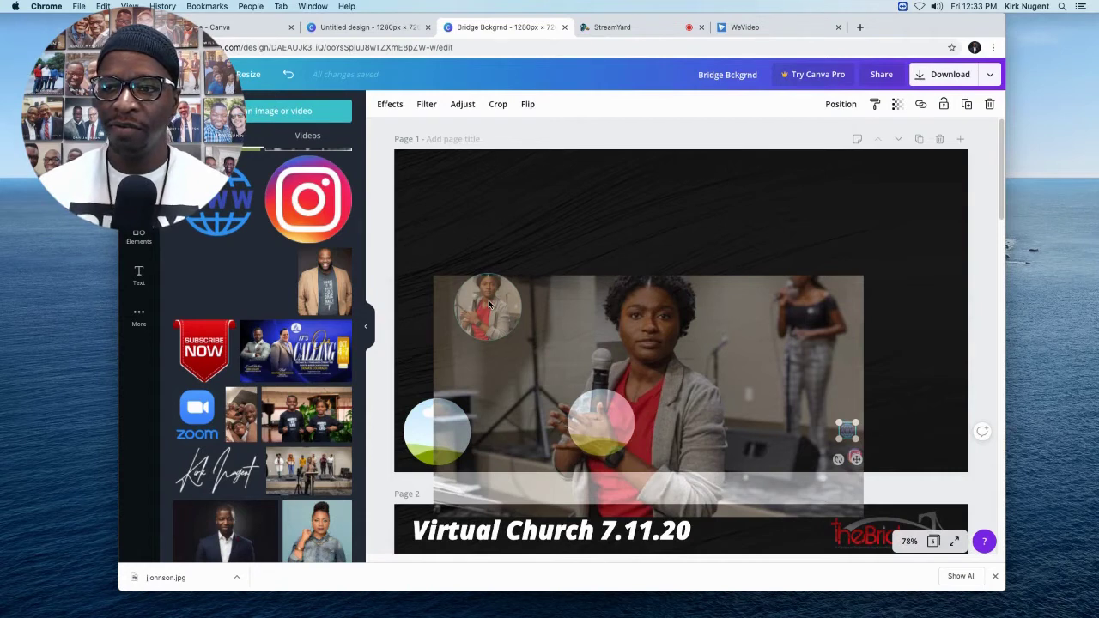
{"action": "left_click_drag", "start_coordinate": [489, 305], "coordinate": [518, 230]}
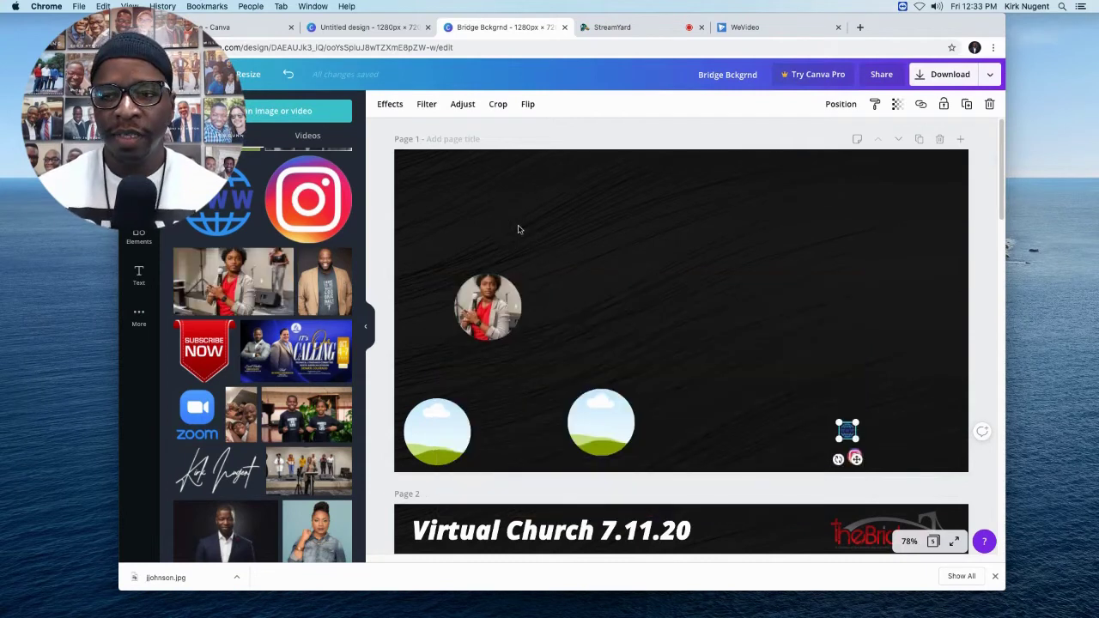
{"action": "double_click", "coordinate": [491, 296]}
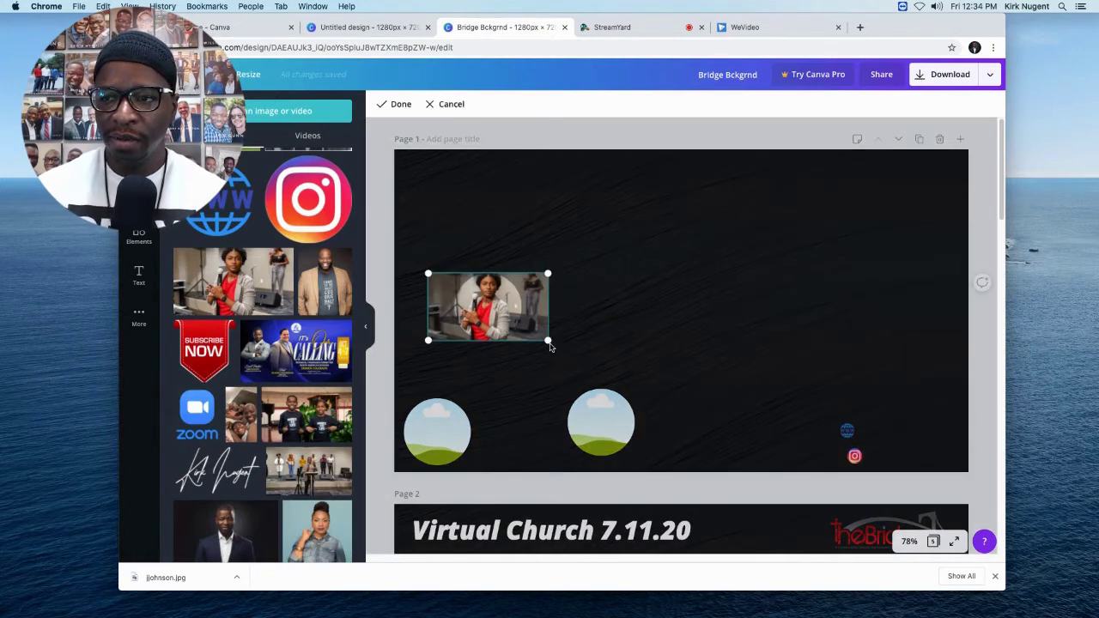
{"action": "left_click_drag", "start_coordinate": [548, 341], "coordinate": [569, 356]}
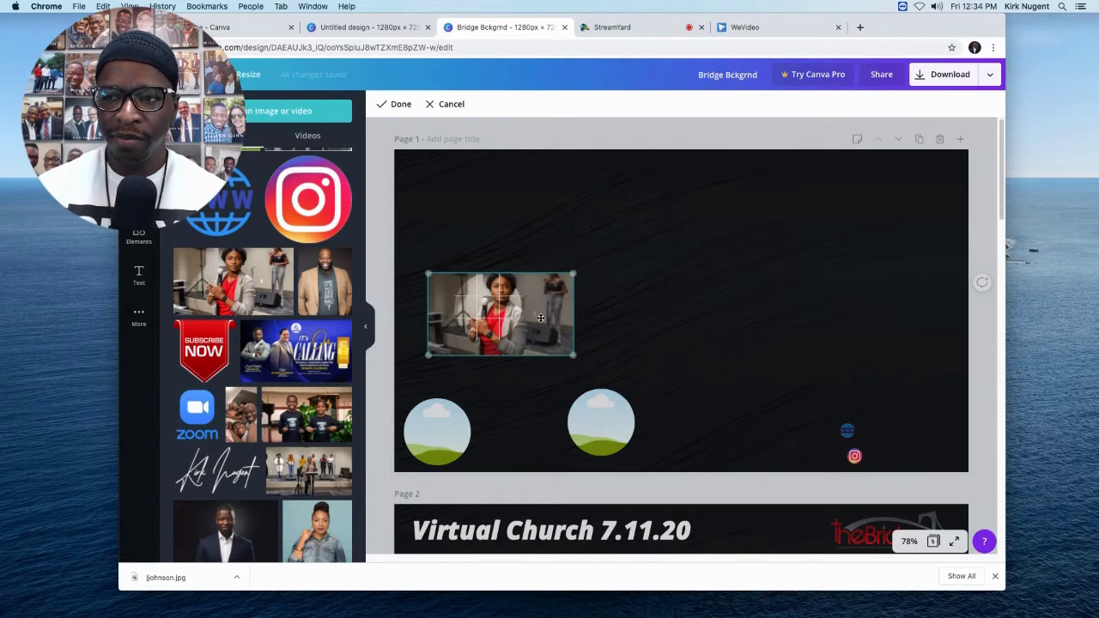
{"action": "left_click_drag", "start_coordinate": [543, 314], "coordinate": [524, 315]}
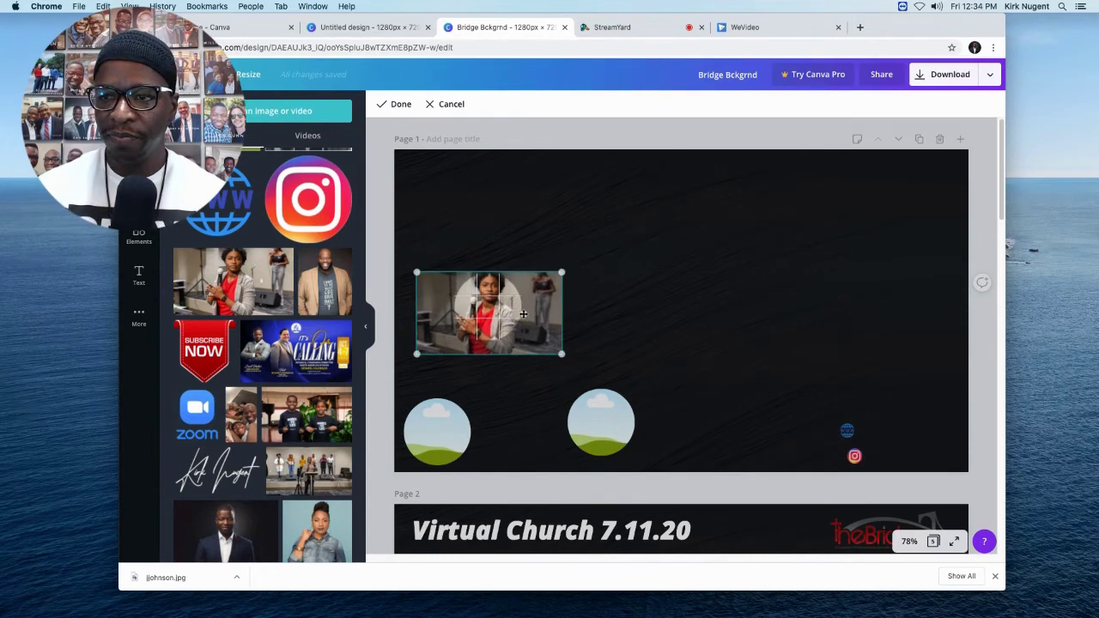
{"action": "left_click", "coordinate": [591, 333]}
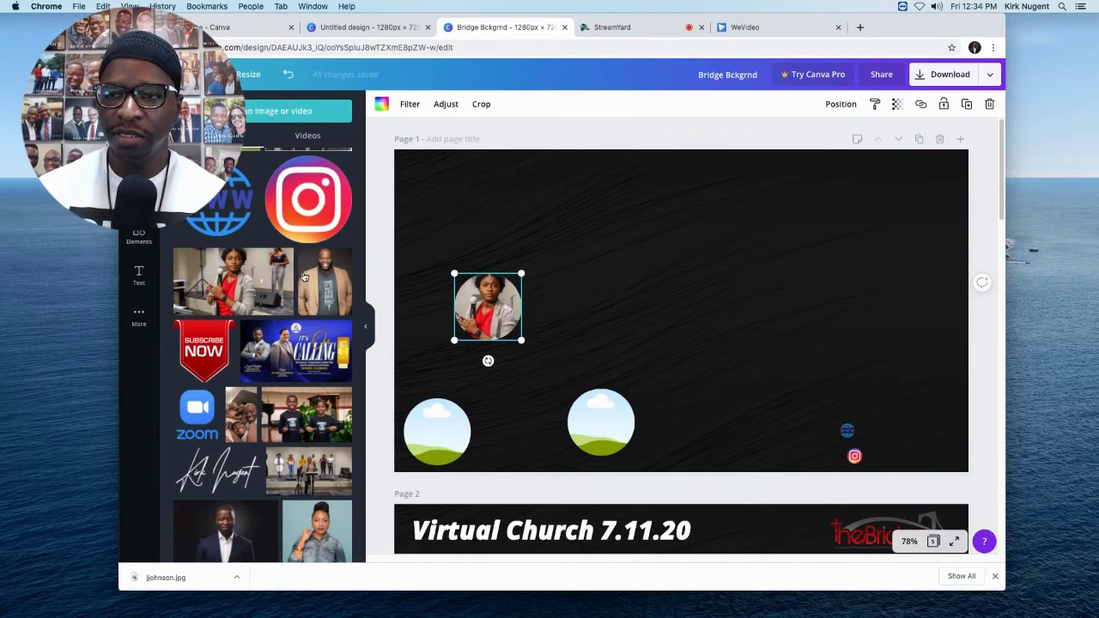
Put the man's yellow-background portrait in the lower middle circle, enlarged with his face centred.
{"action": "mouse_move", "coordinate": [291, 285]}
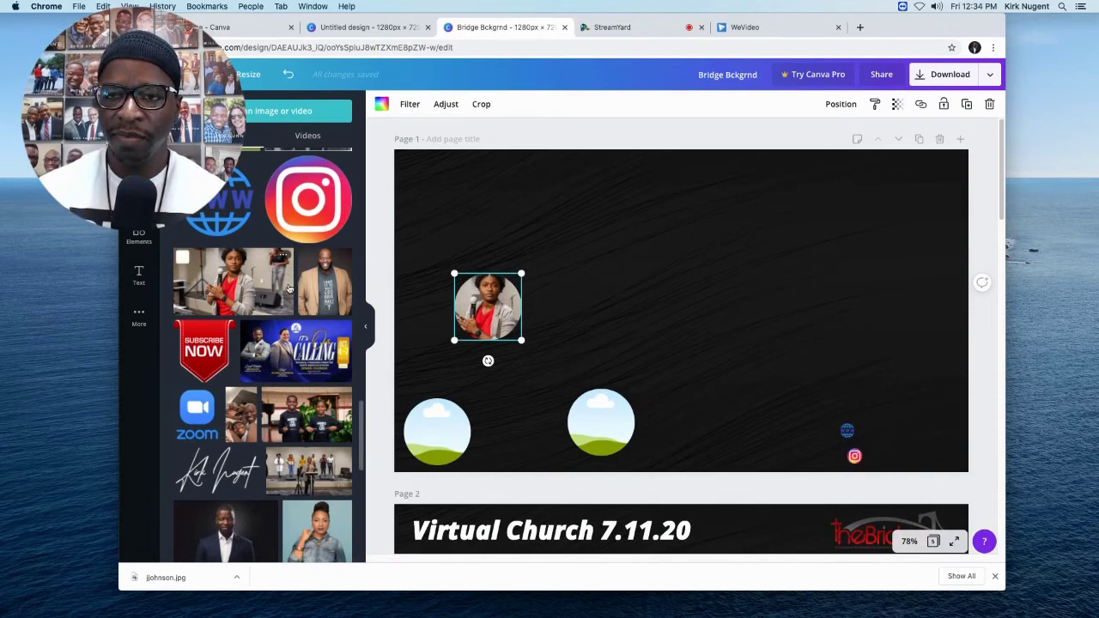
{"action": "scroll", "coordinate": [290, 288], "scroll_direction": "down", "scroll_amount": 5}
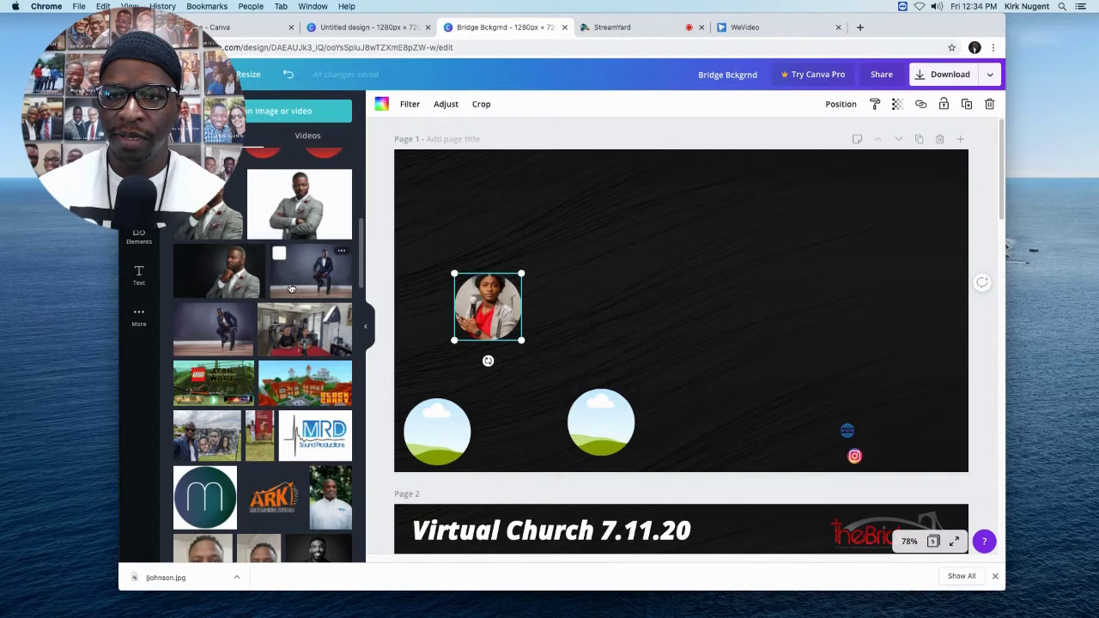
{"action": "scroll", "coordinate": [291, 287], "scroll_direction": "down", "scroll_amount": 5}
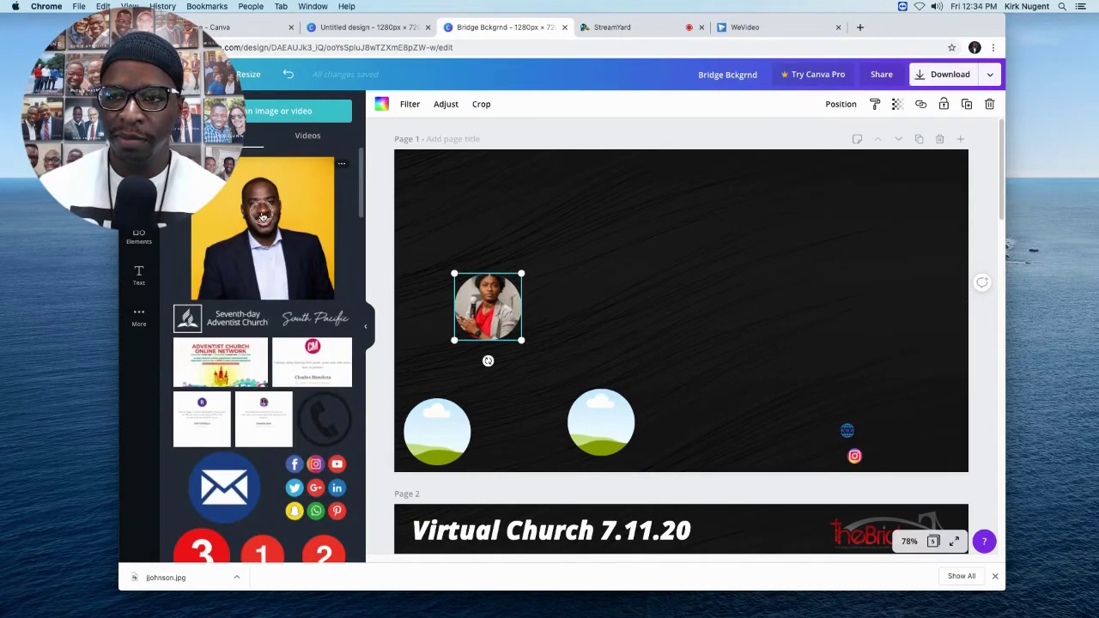
{"action": "left_click_drag", "start_coordinate": [592, 417], "coordinate": [598, 416]}
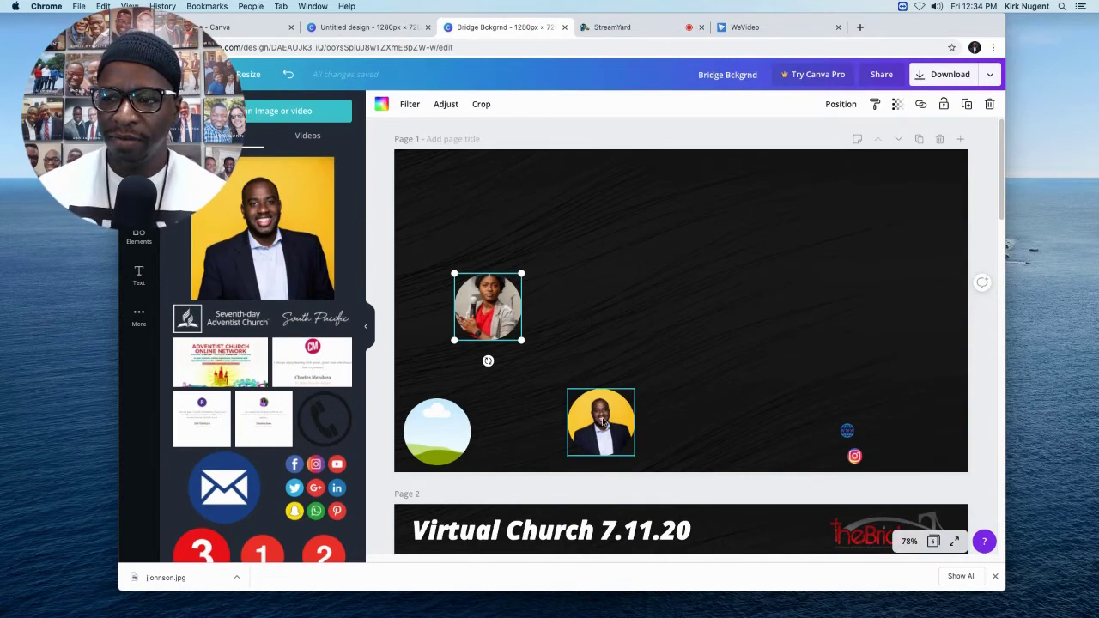
{"action": "double_click", "coordinate": [603, 418]}
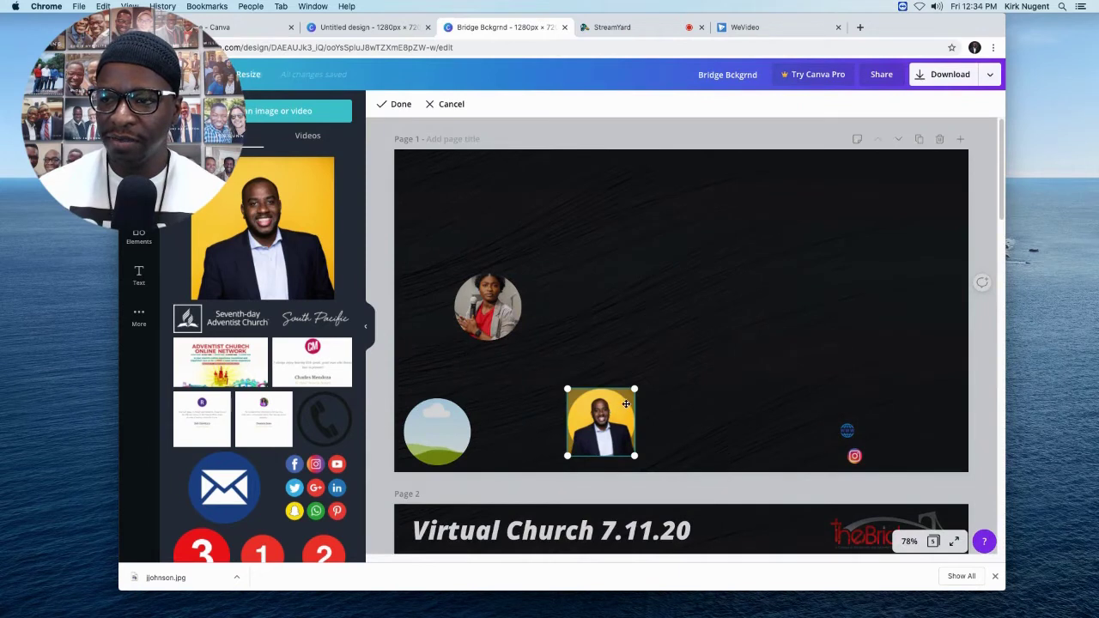
{"action": "left_click_drag", "start_coordinate": [647, 379], "coordinate": [651, 371]}
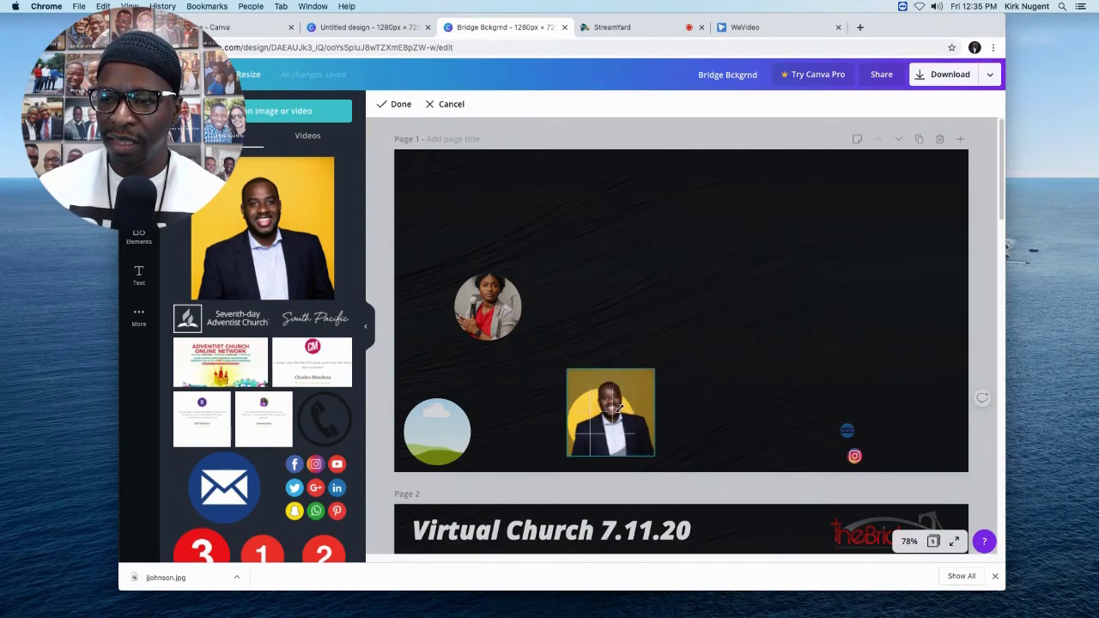
{"action": "left_click_drag", "start_coordinate": [620, 408], "coordinate": [600, 439]}
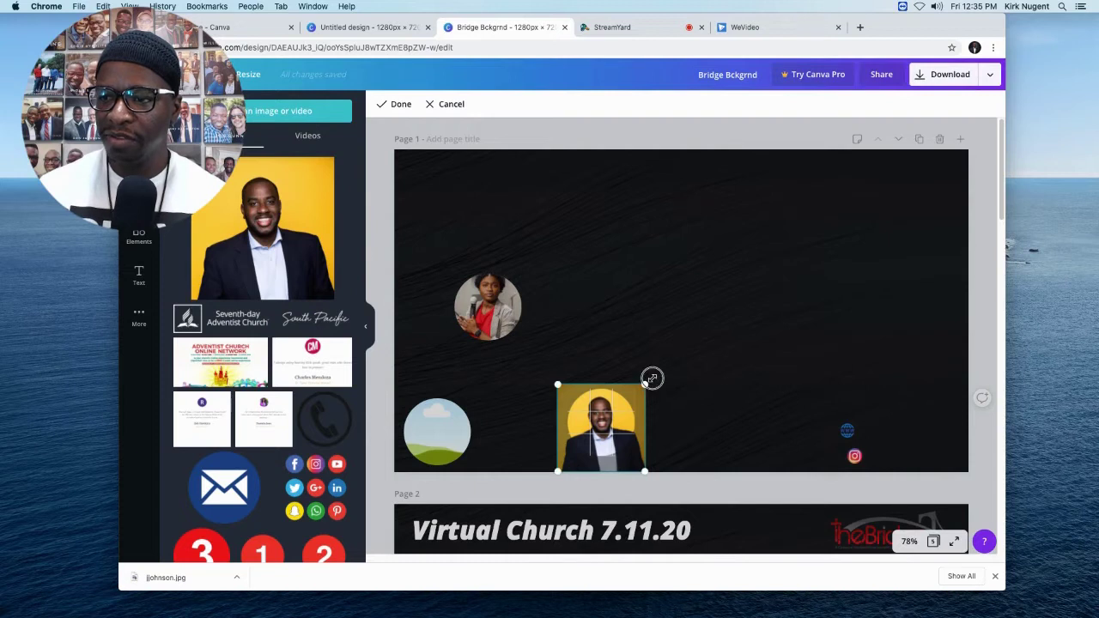
{"action": "left_click_drag", "start_coordinate": [652, 375], "coordinate": [674, 356]}
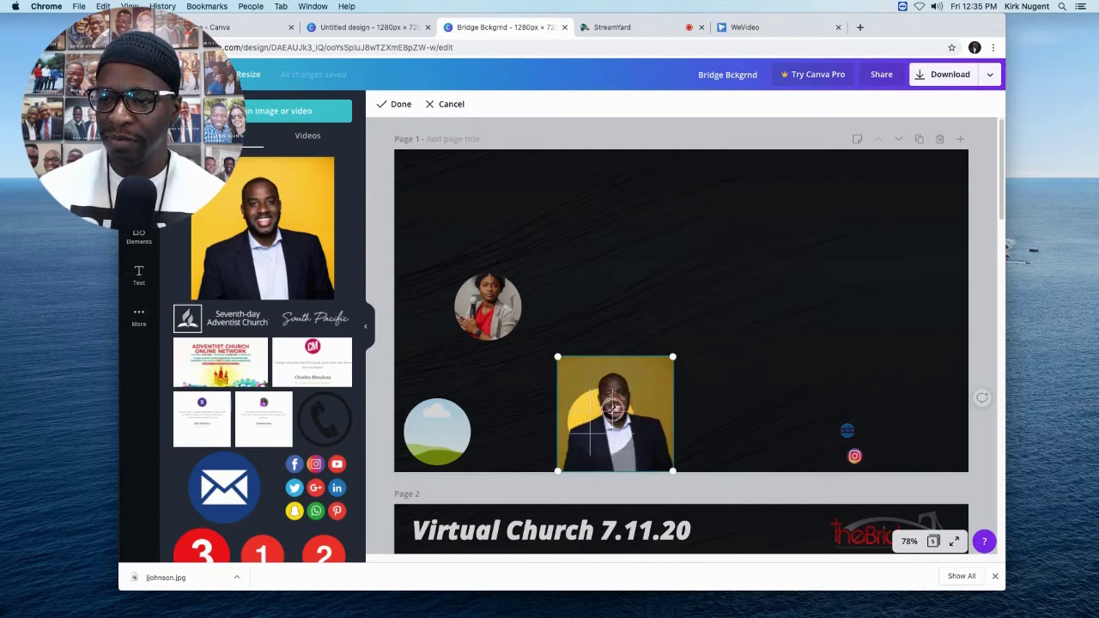
{"action": "left_click_drag", "start_coordinate": [601, 425], "coordinate": [595, 434]}
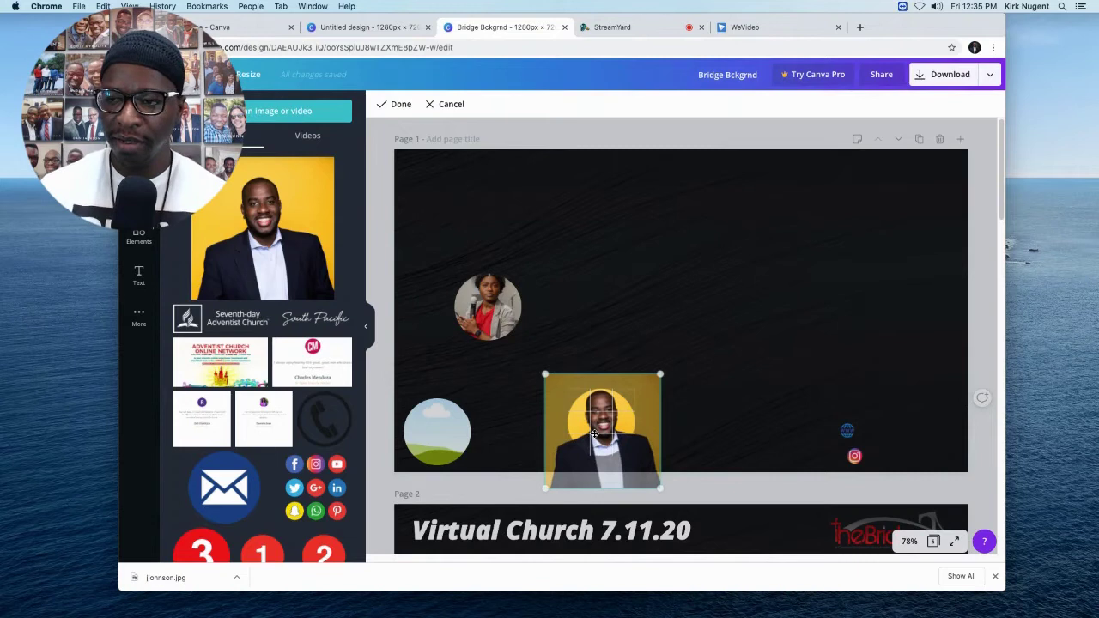
{"action": "key", "text": "Return"}
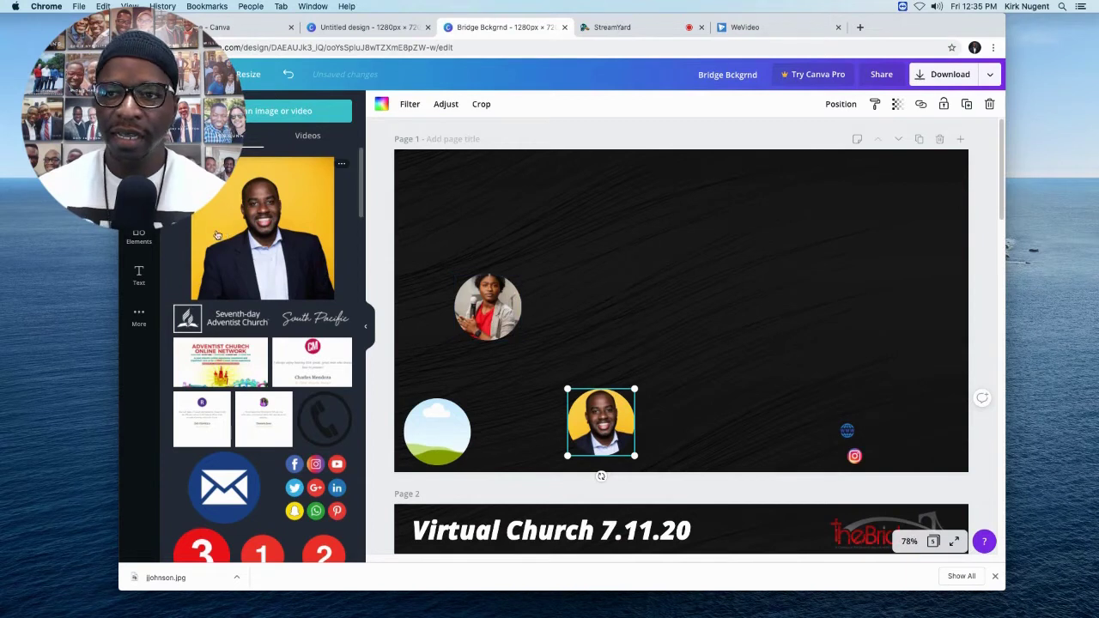
{"action": "scroll", "coordinate": [301, 228], "scroll_direction": "down", "scroll_amount": 1}
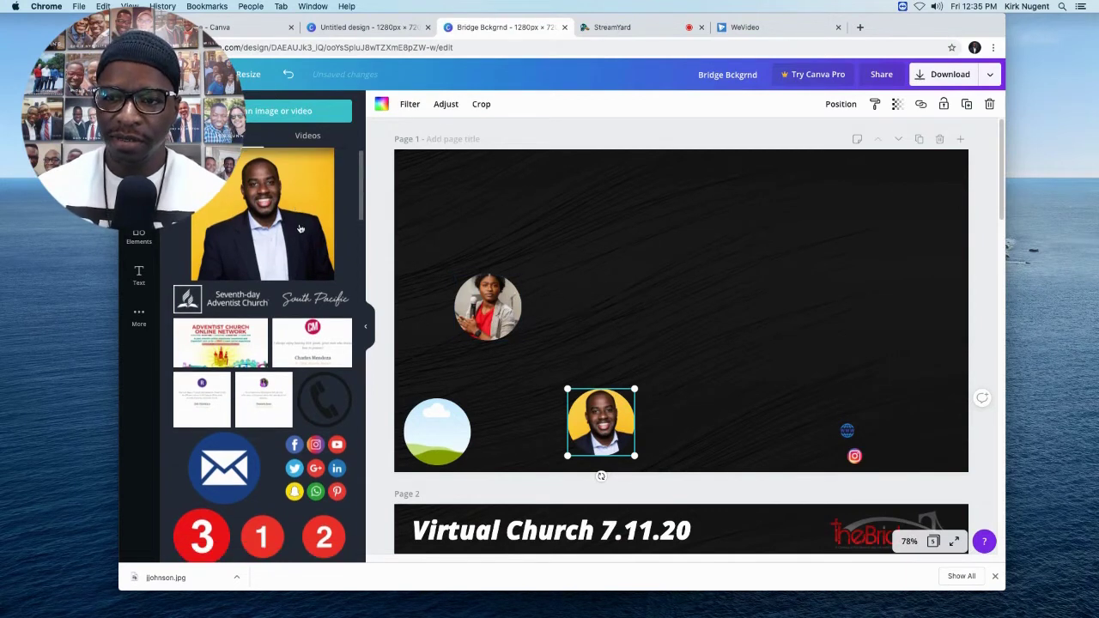
{"action": "scroll", "coordinate": [300, 229], "scroll_direction": "down", "scroll_amount": 15}
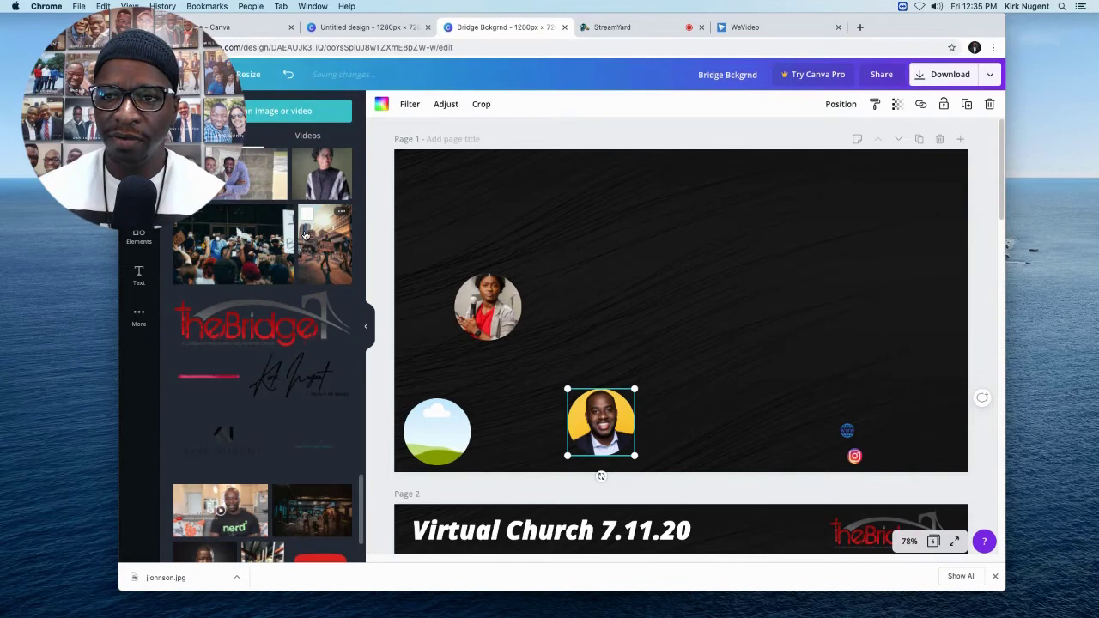
Add TheBridge logo, then enlarge the lower-left circle's photo and centre the man's face.
{"action": "left_click", "coordinate": [244, 316]}
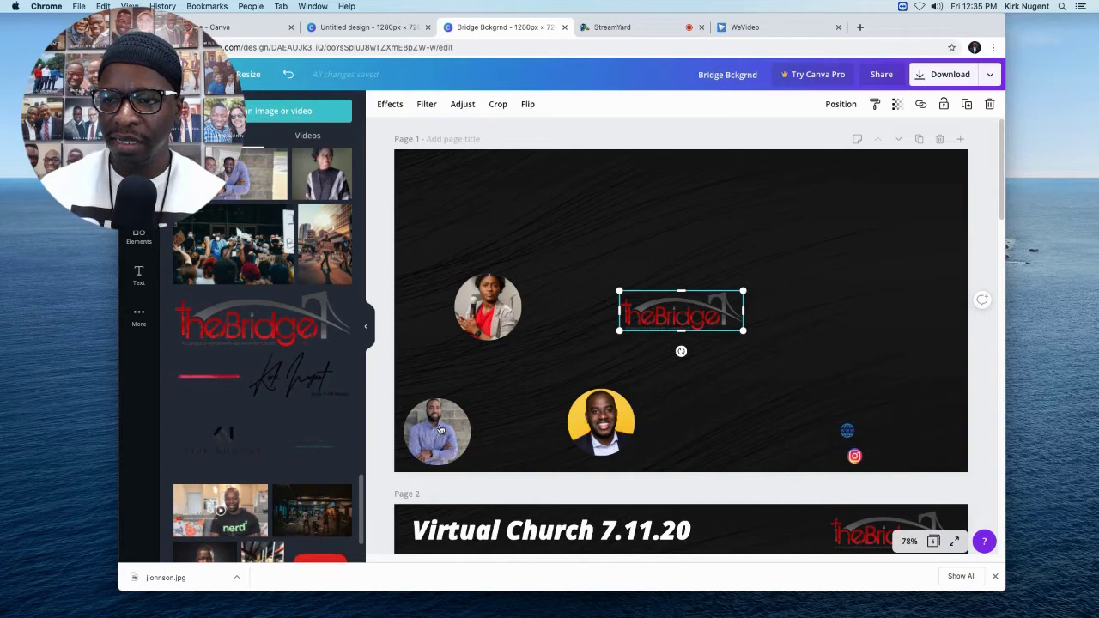
{"action": "double_click", "coordinate": [440, 430]}
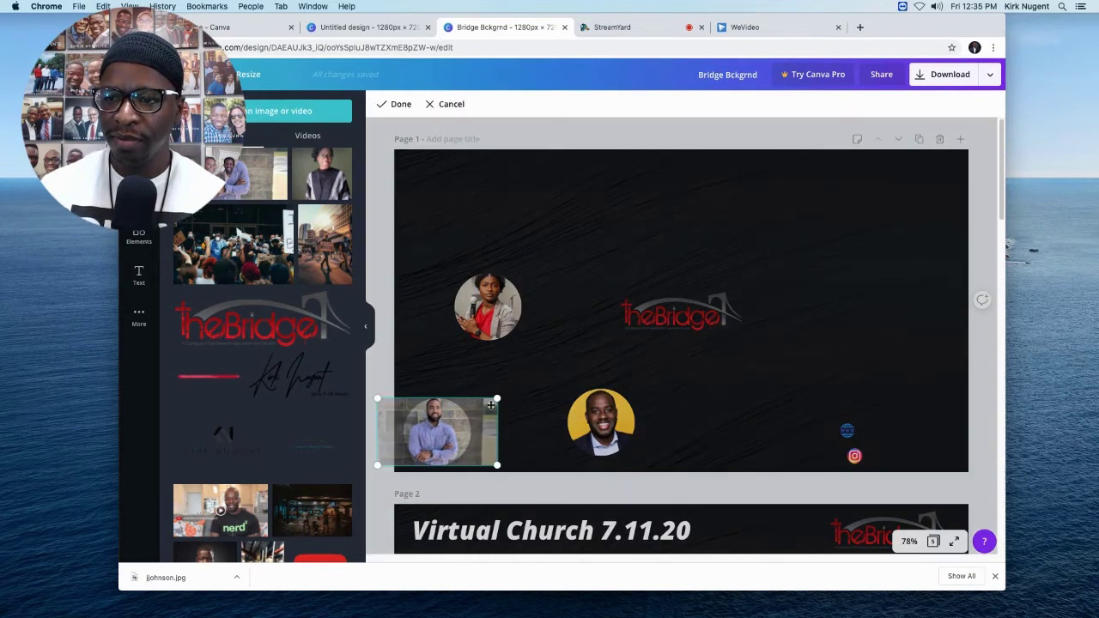
{"action": "left_click_drag", "start_coordinate": [493, 397], "coordinate": [532, 379]}
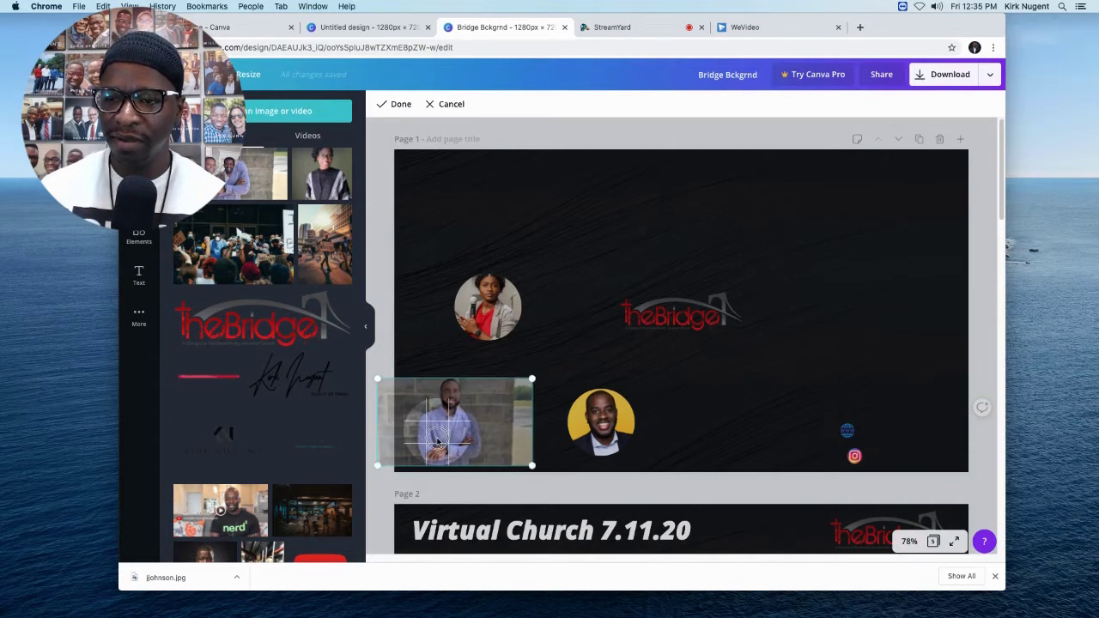
{"action": "left_click_drag", "start_coordinate": [438, 441], "coordinate": [422, 481]}
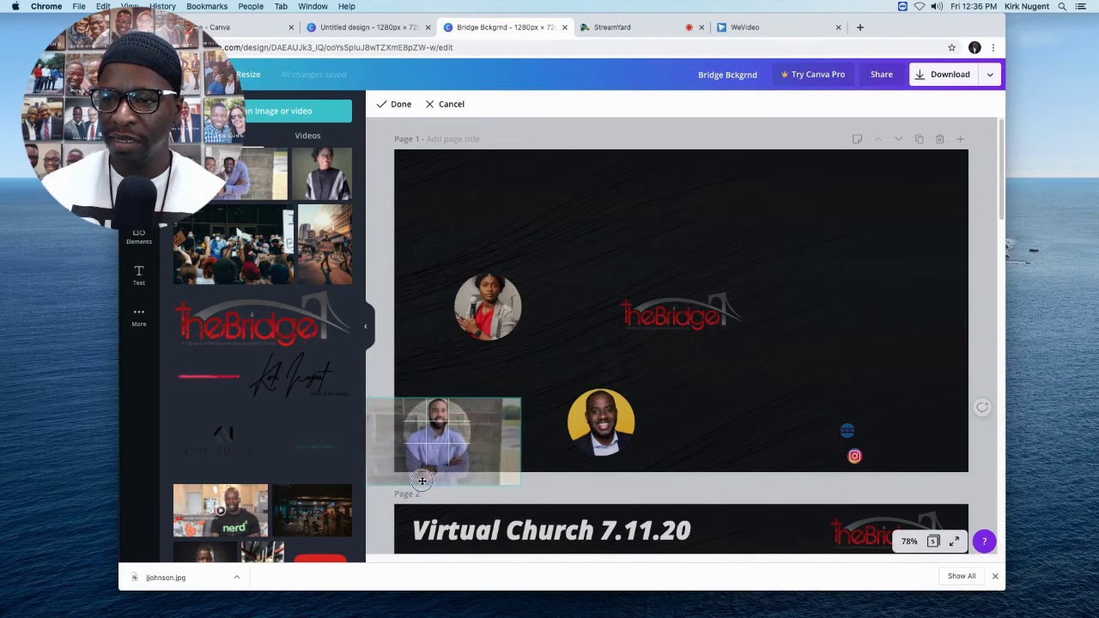
{"action": "left_click_drag", "start_coordinate": [519, 400], "coordinate": [563, 357]}
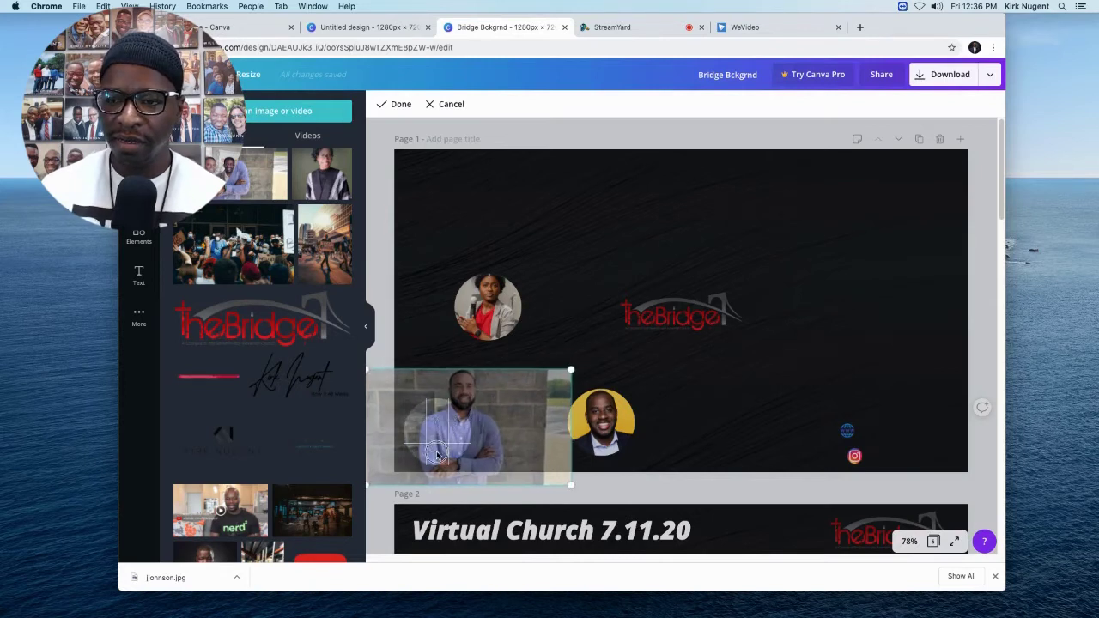
{"action": "left_click_drag", "start_coordinate": [436, 471], "coordinate": [412, 488]}
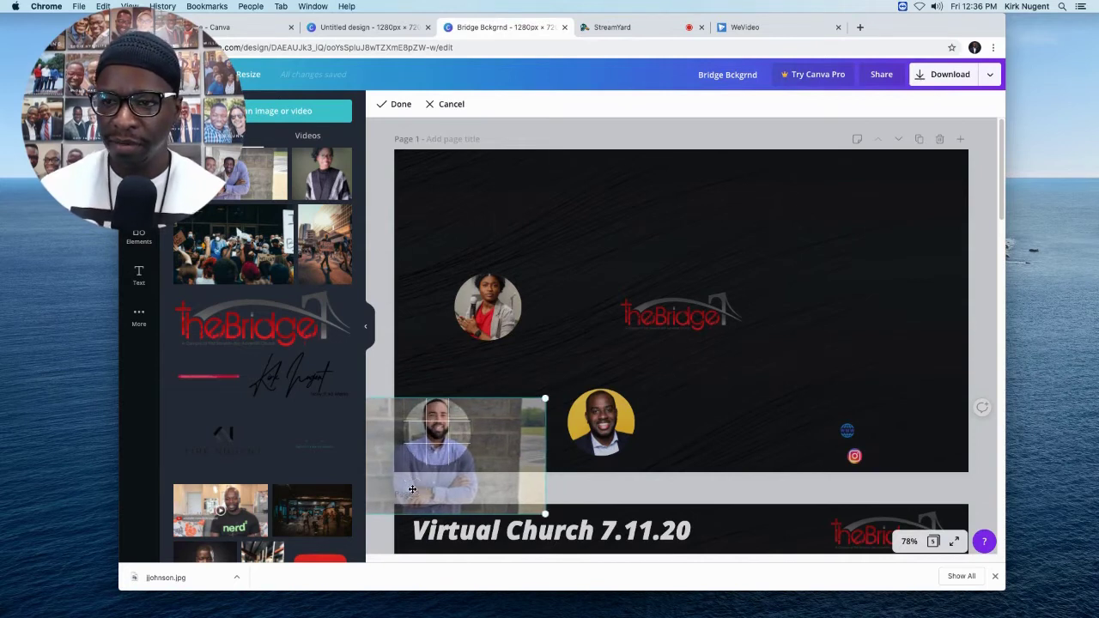
{"action": "key", "text": "Return"}
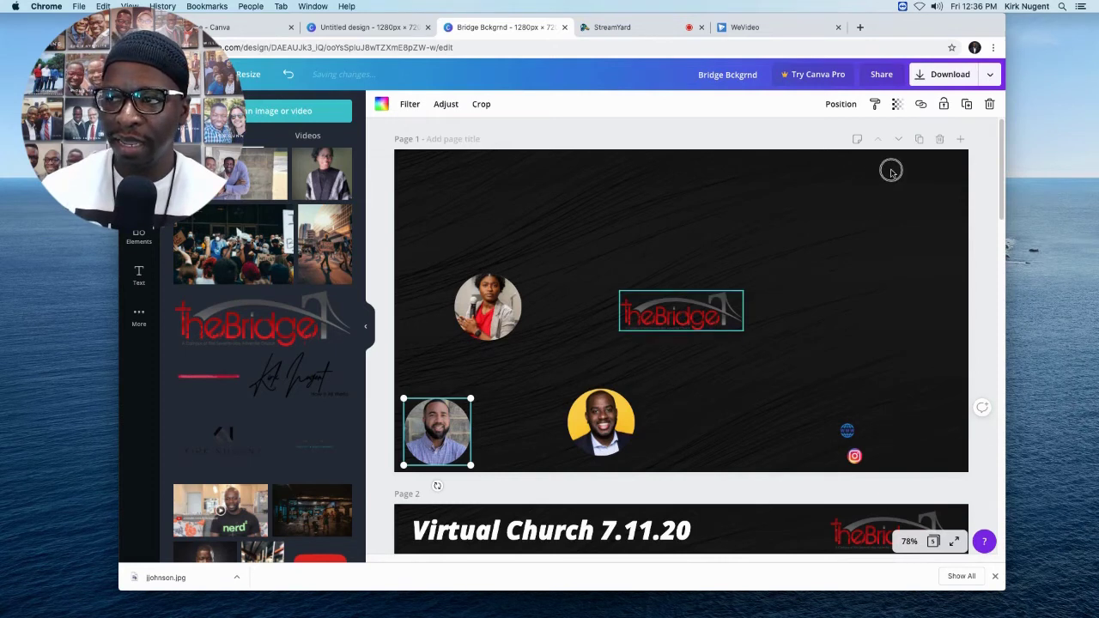
Move TheBridge logo to the top-right and snap the slightly shrunk man's photo bottom-left.
{"action": "mouse_move", "coordinate": [890, 172]}
{"action": "left_mouse_down"}
{"action": "mouse_move", "coordinate": [882, 185]}
{"action": "mouse_move", "coordinate": [887, 176]}
{"action": "left_mouse_up"}
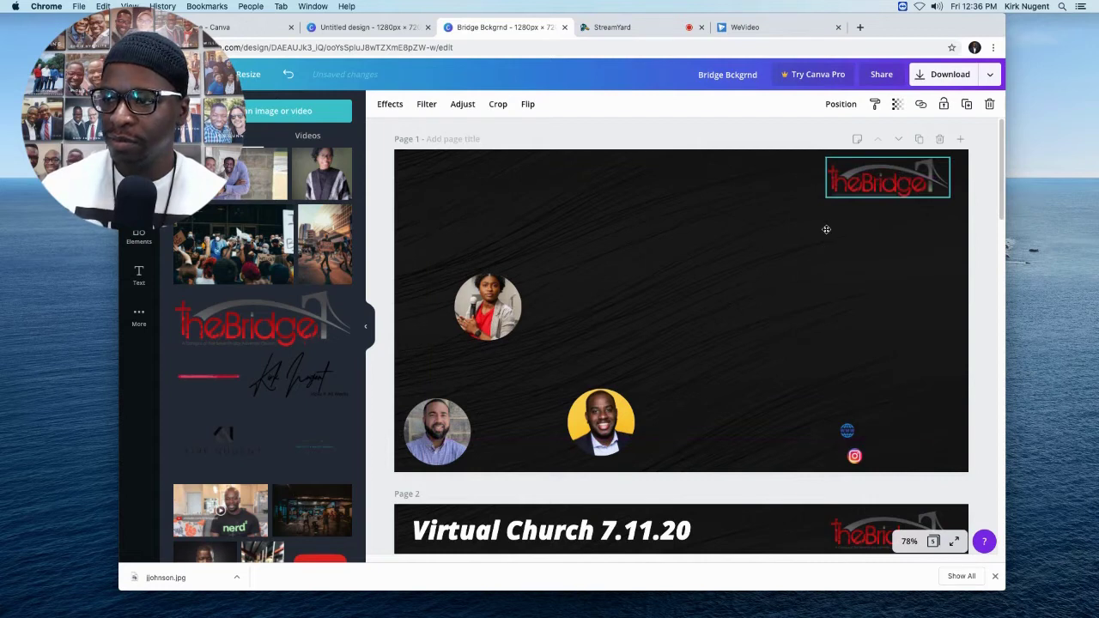
{"action": "left_click", "coordinate": [478, 403]}
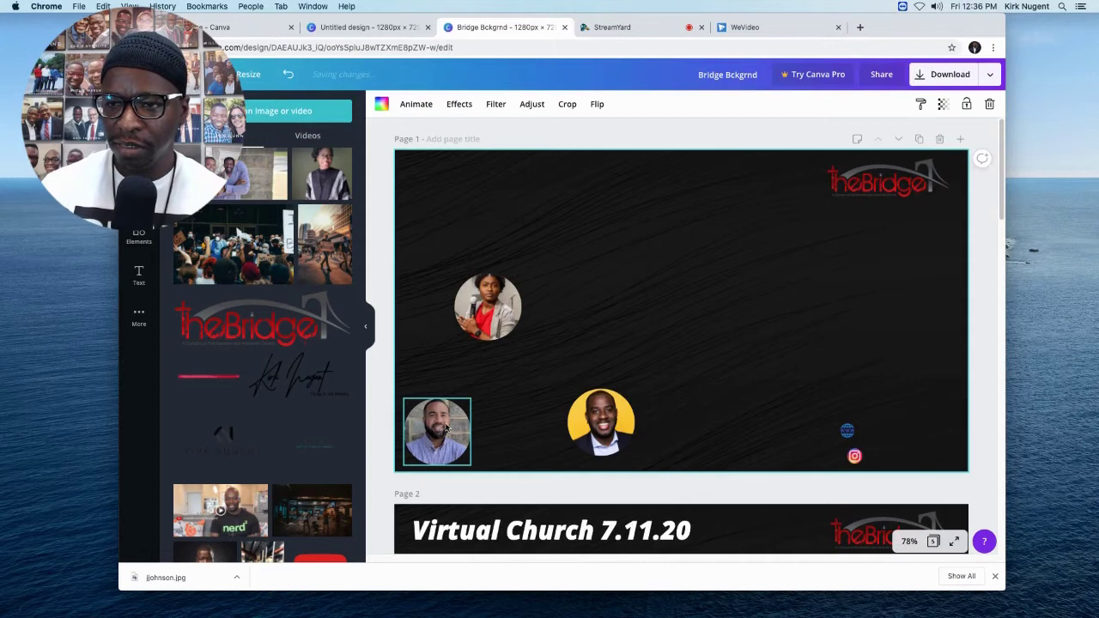
{"action": "left_click", "coordinate": [465, 420]}
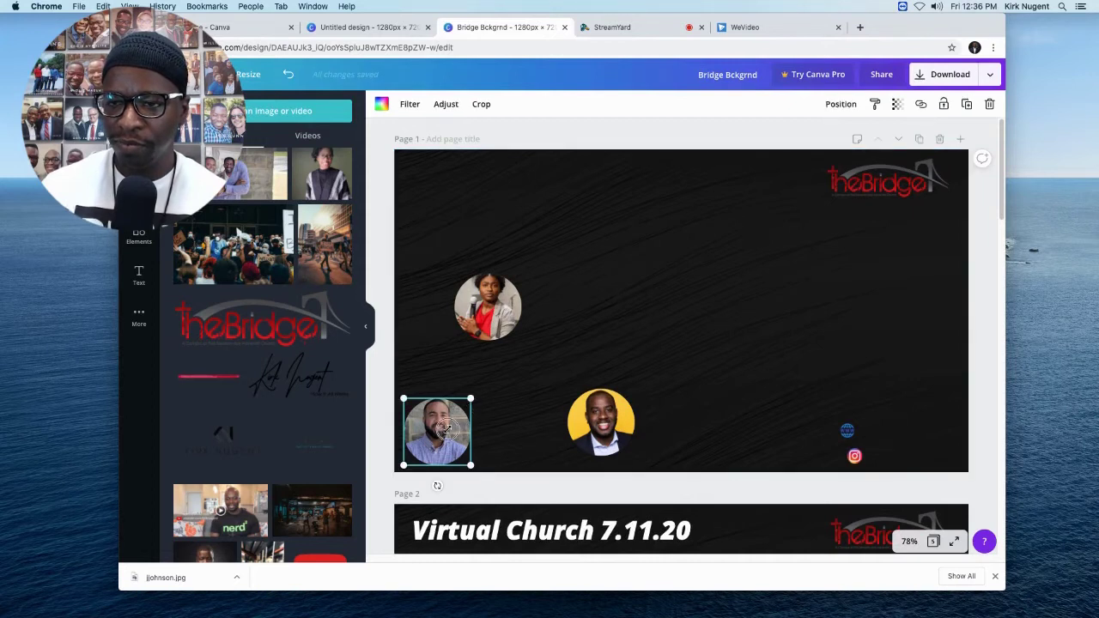
{"action": "left_click_drag", "start_coordinate": [441, 435], "coordinate": [446, 428]}
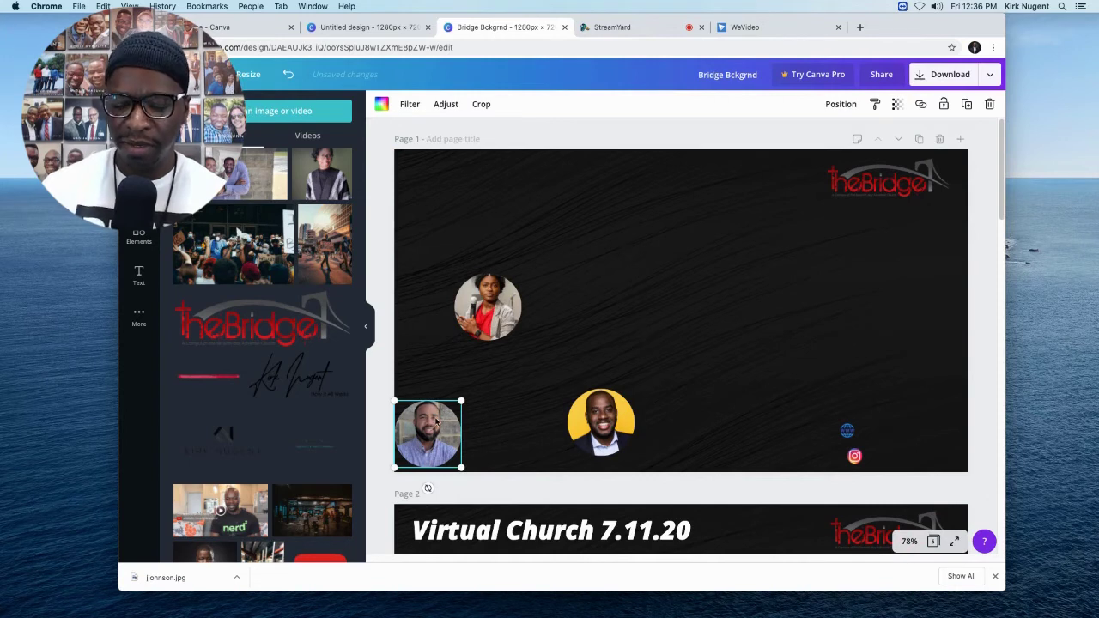
{"action": "key", "text": "Right"}
{"action": "key", "text": "Right"}
{"action": "key", "text": "Right"}
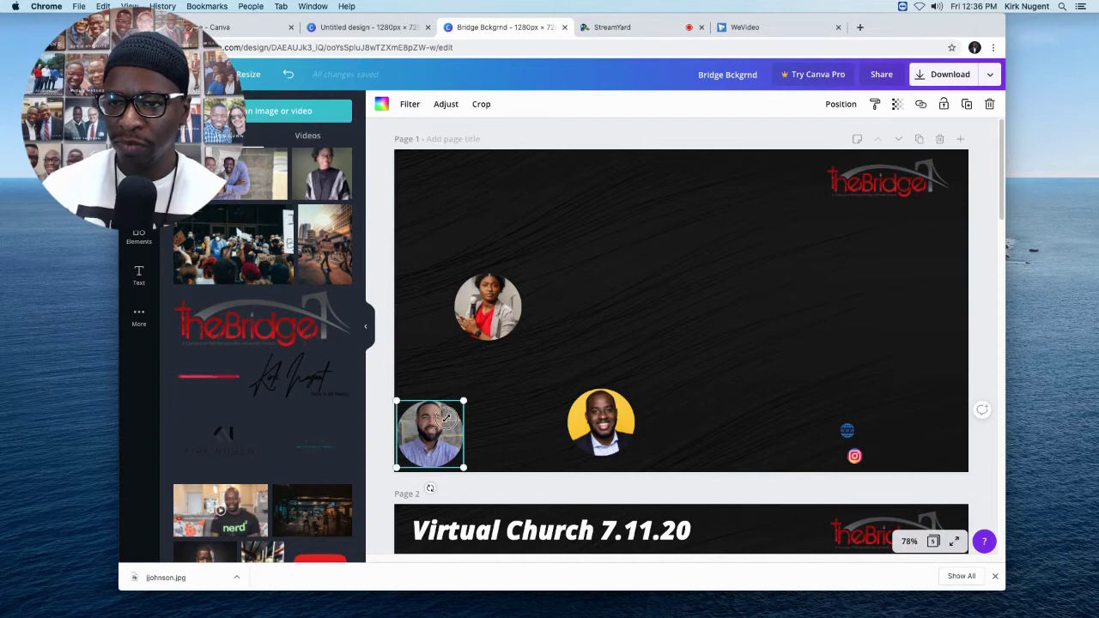
{"action": "mouse_move", "coordinate": [447, 418]}
{"action": "left_mouse_down"}
{"action": "mouse_move", "coordinate": [455, 409]}
{"action": "mouse_move", "coordinate": [445, 421]}
{"action": "left_mouse_up"}
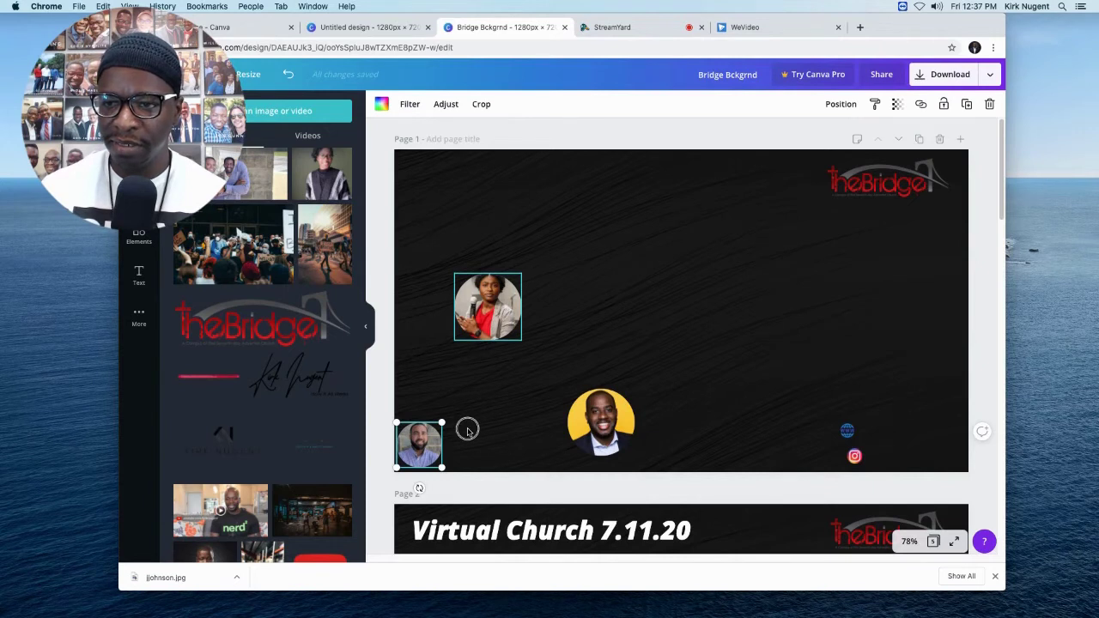
Move the woman's photo circle beside the bottom-left portrait and shrink it to about 101 × 101 px.
{"action": "left_click_drag", "start_coordinate": [489, 303], "coordinate": [477, 434]}
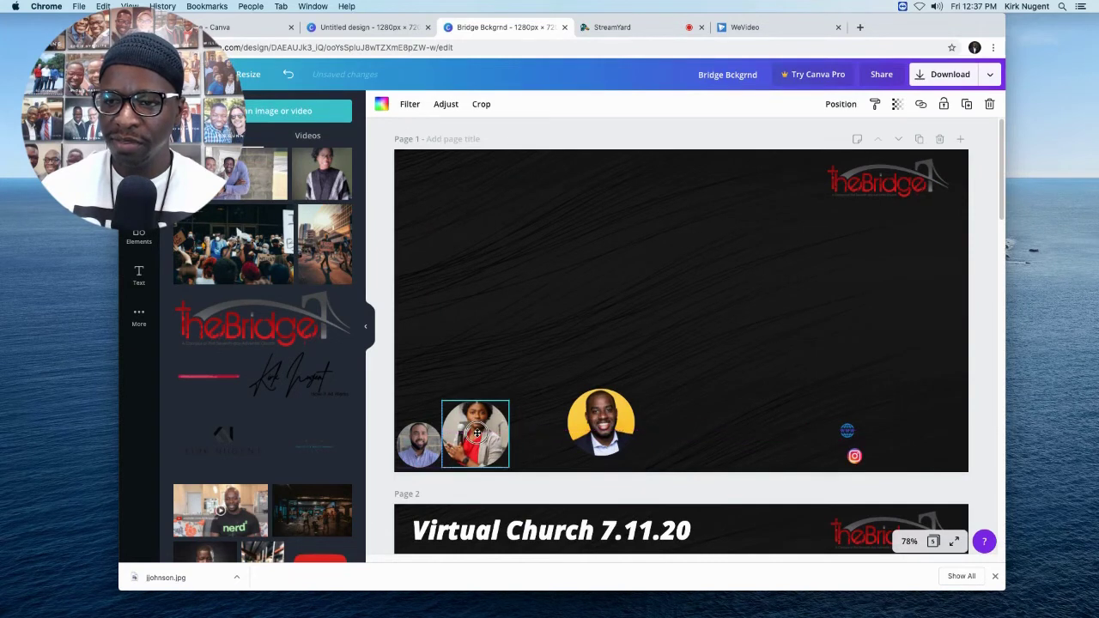
{"action": "left_click", "coordinate": [507, 401]}
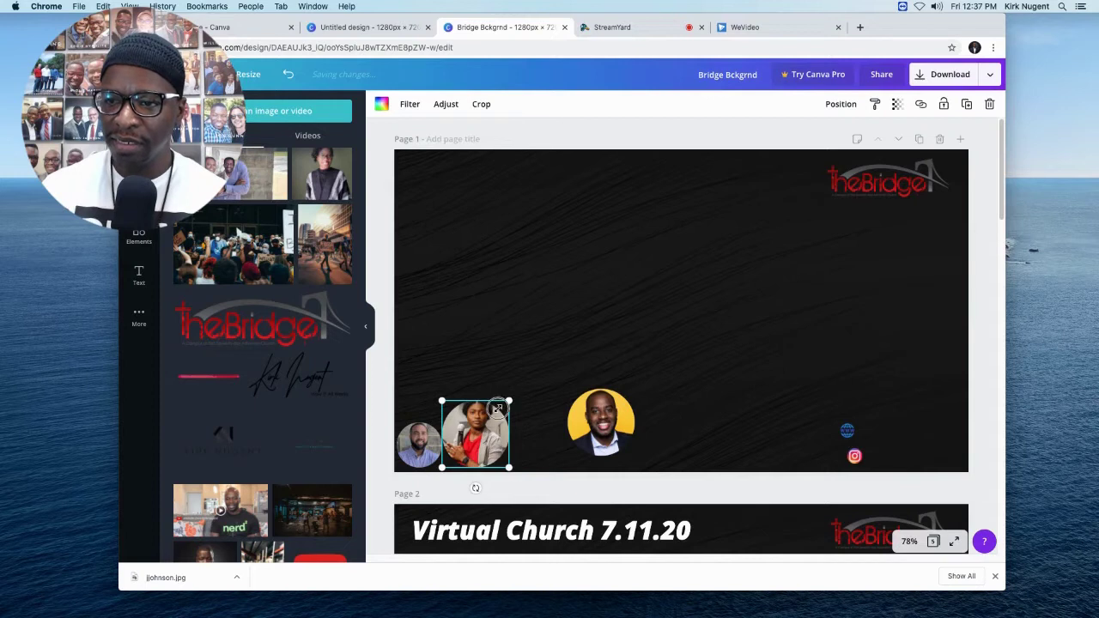
{"action": "left_click_drag", "start_coordinate": [509, 401], "coordinate": [489, 423]}
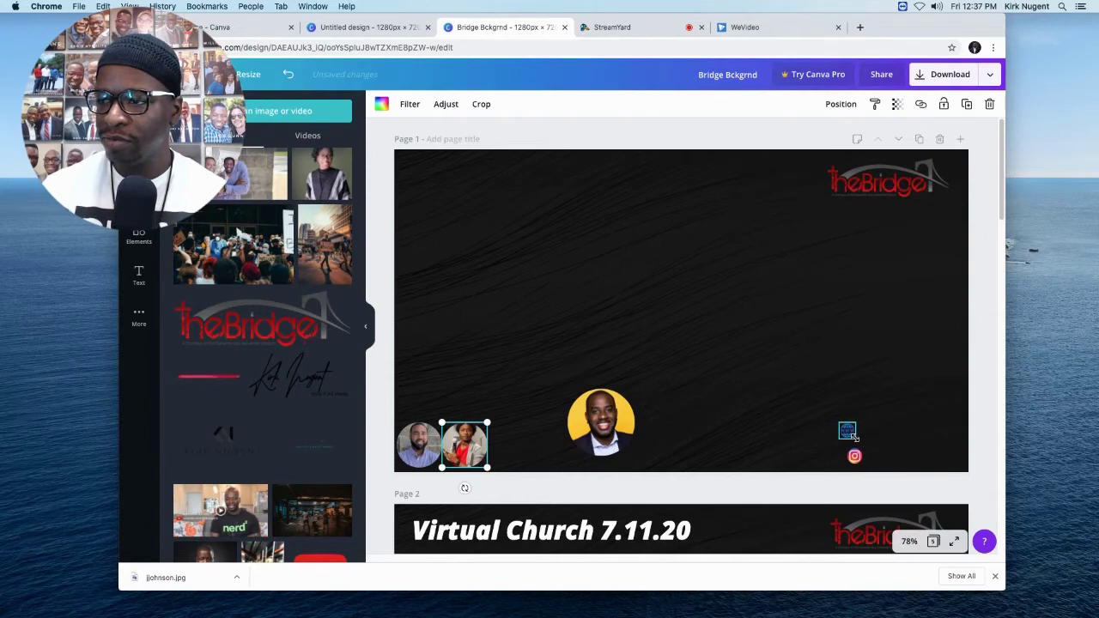
Place the yellow-background photo third in the bottom-left row and shrink it to about 101×101 px.
{"action": "left_click", "coordinate": [809, 438]}
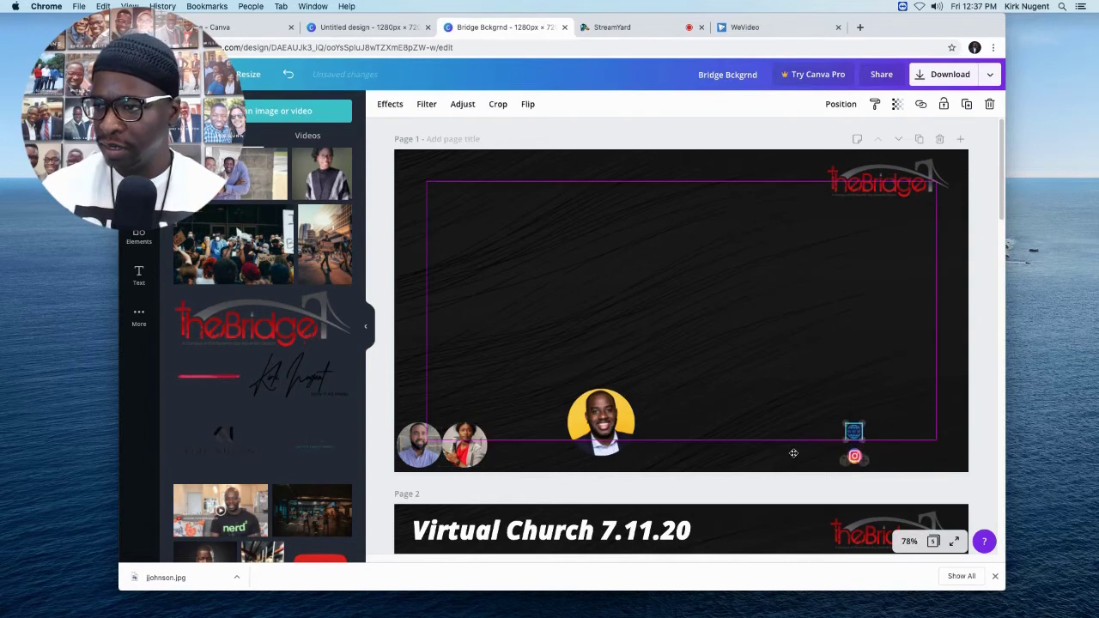
{"action": "left_click", "coordinate": [854, 431]}
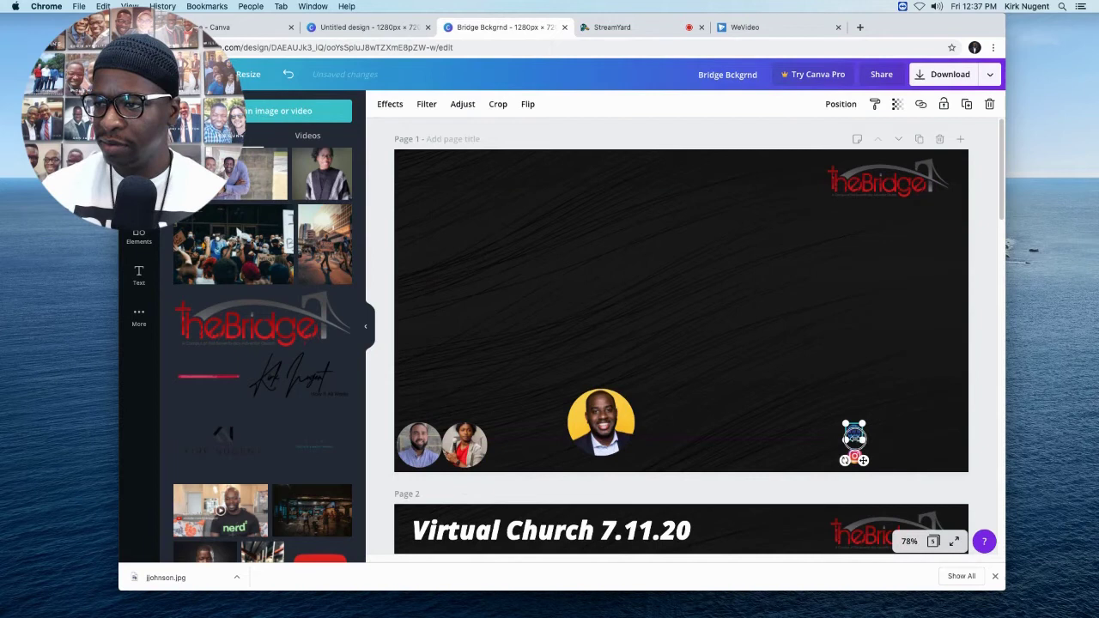
{"action": "left_click_drag", "start_coordinate": [856, 443], "coordinate": [521, 436]}
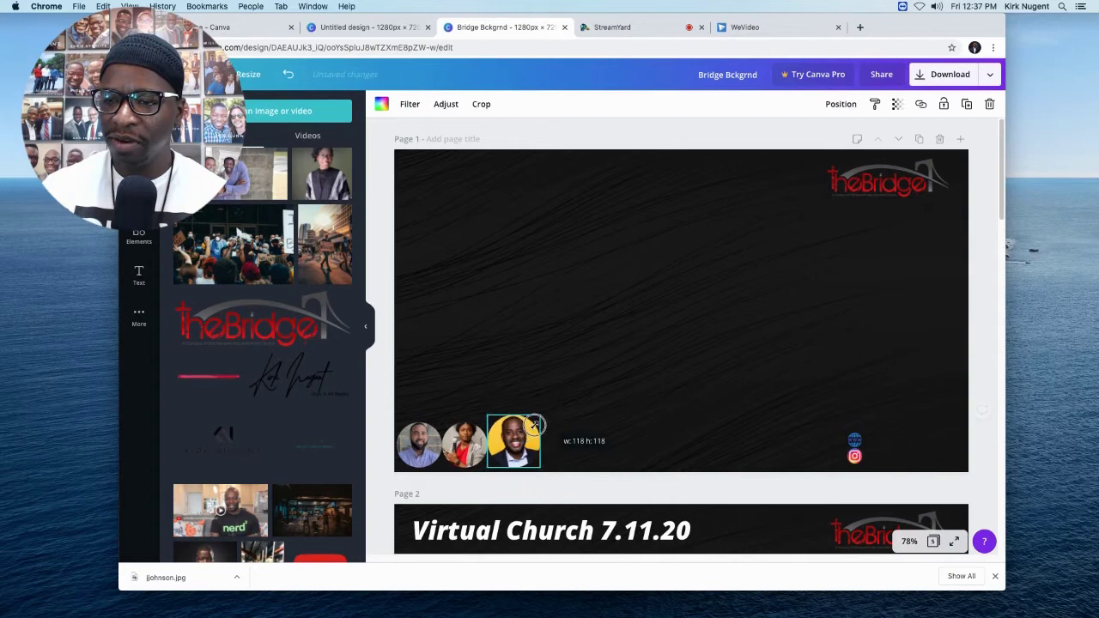
{"action": "left_click_drag", "start_coordinate": [534, 424], "coordinate": [527, 430]}
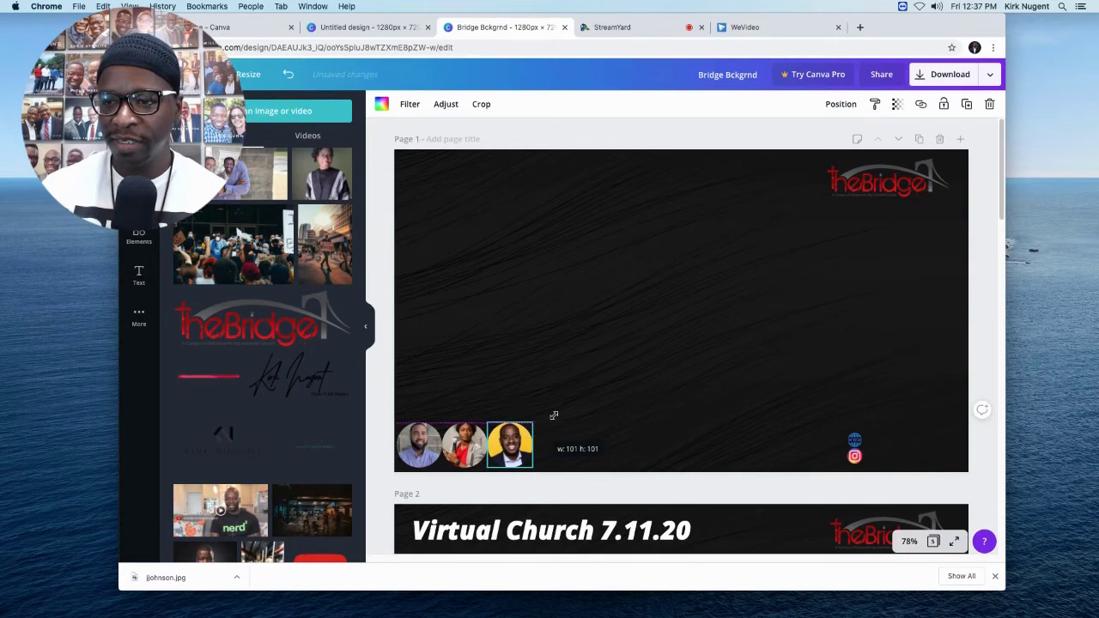
{"action": "left_click", "coordinate": [609, 408]}
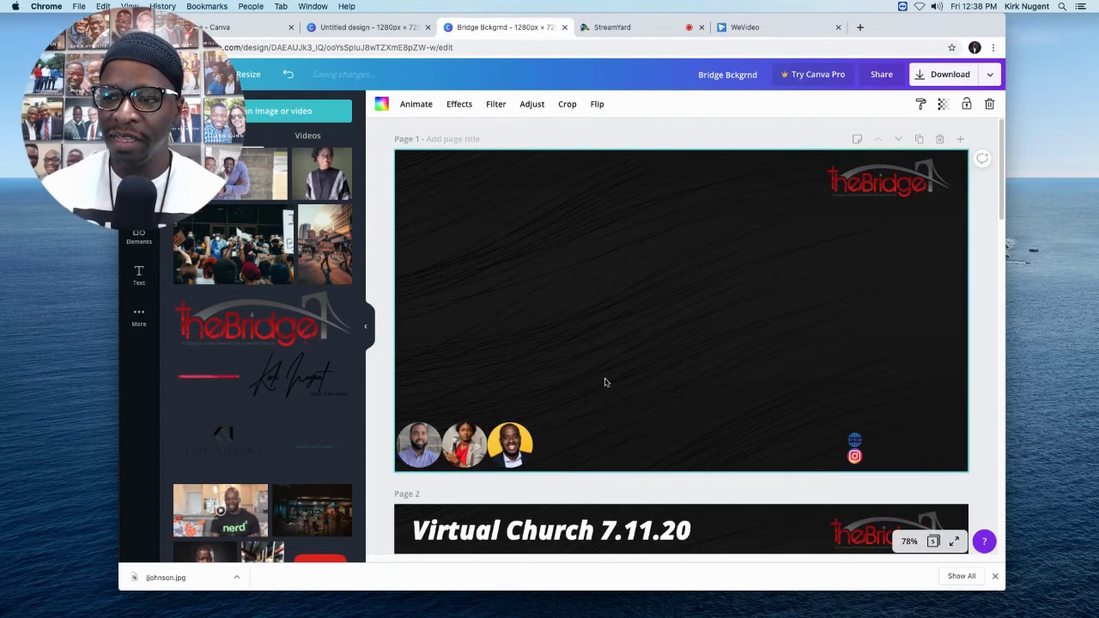
Duplicate page 2's 'Virtual Church 7.11.20' title onto page 1's top and change the date to 7.18.20.
{"action": "scroll", "coordinate": [605, 383], "scroll_direction": "down", "scroll_amount": 3}
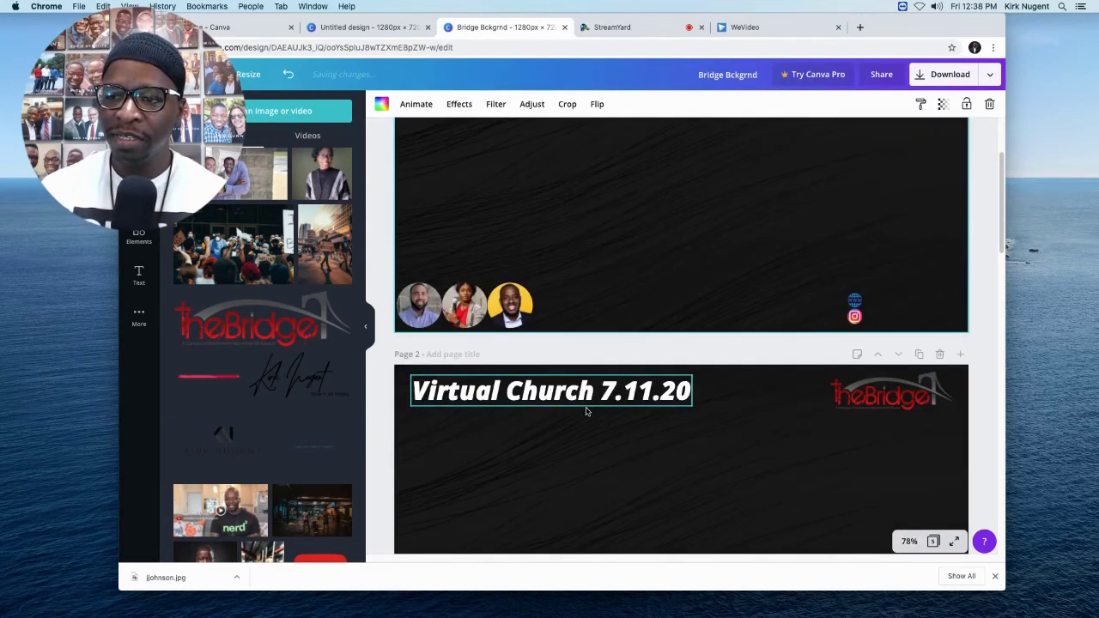
{"action": "scroll", "coordinate": [587, 412], "scroll_direction": "down", "scroll_amount": 2}
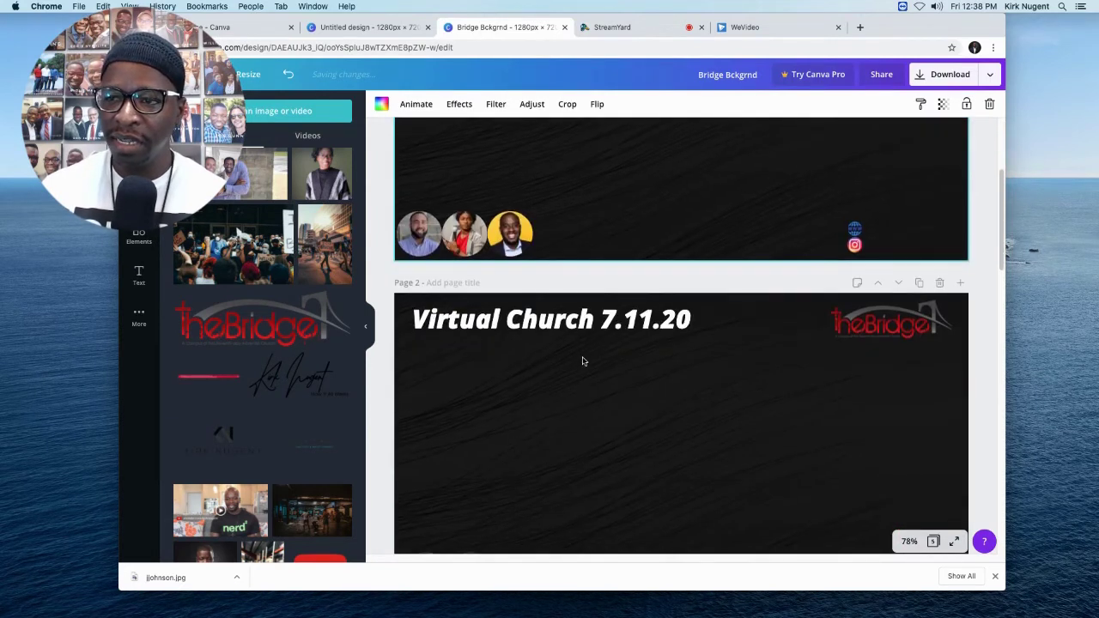
{"action": "left_click", "coordinate": [575, 309]}
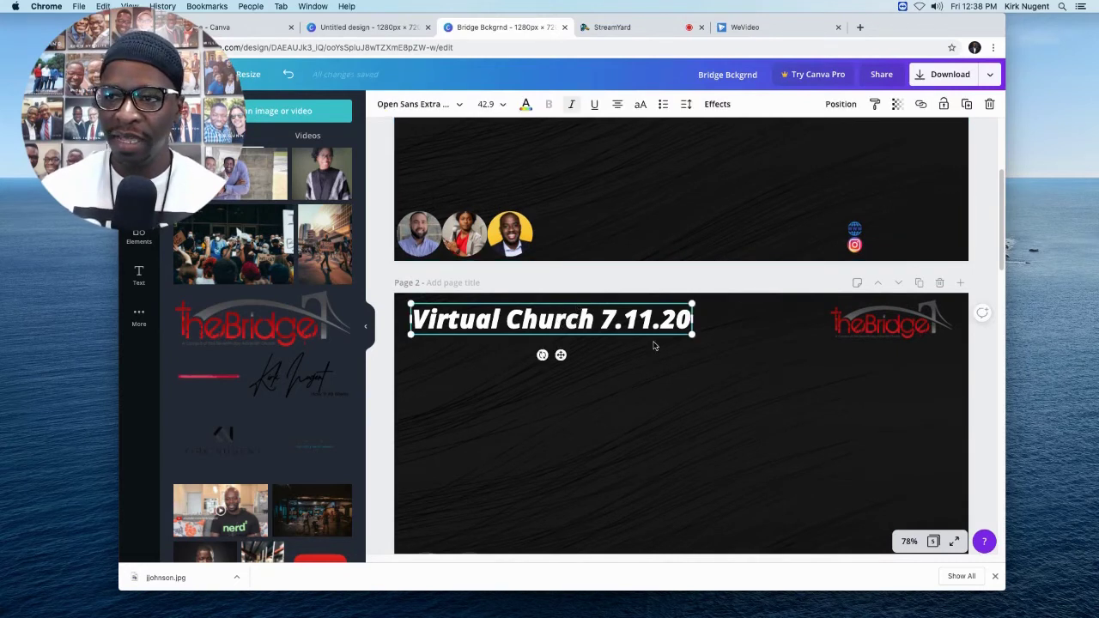
{"action": "scroll", "coordinate": [554, 275], "scroll_direction": "up", "scroll_amount": 5}
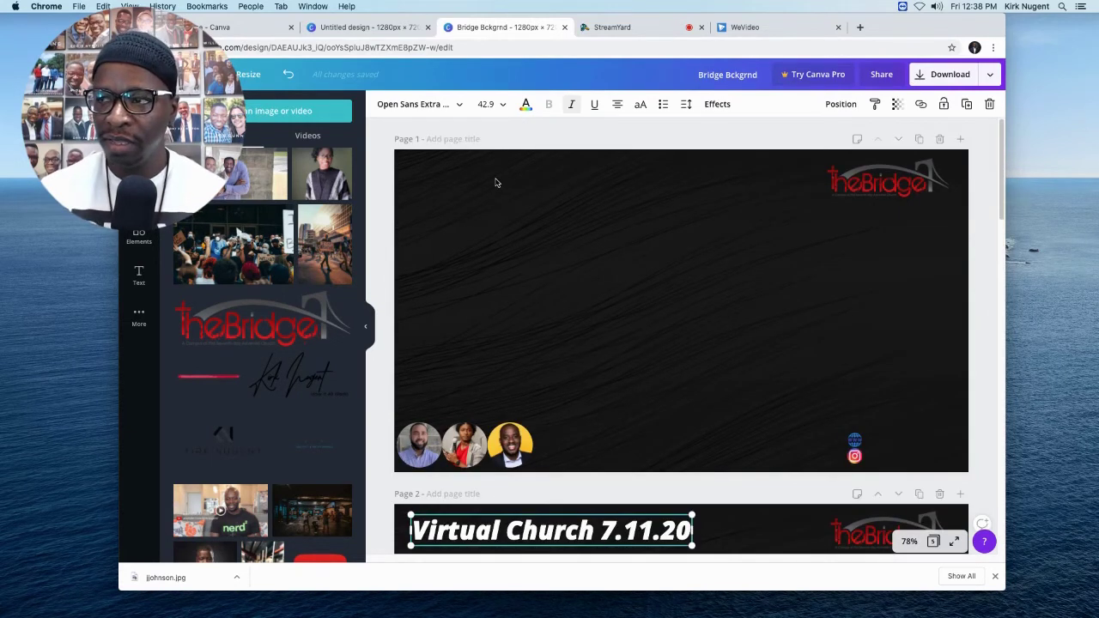
{"action": "key", "text": "super+d"}
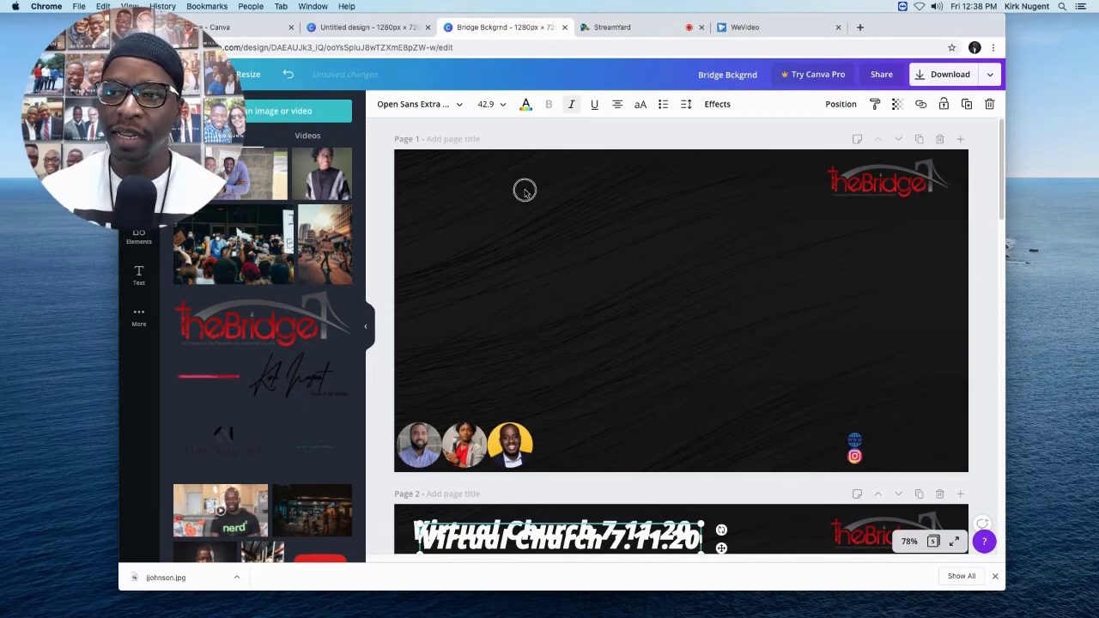
{"action": "key", "text": "shift+Up"}
{"action": "left_click_drag", "start_coordinate": [521, 186], "coordinate": [546, 186]}
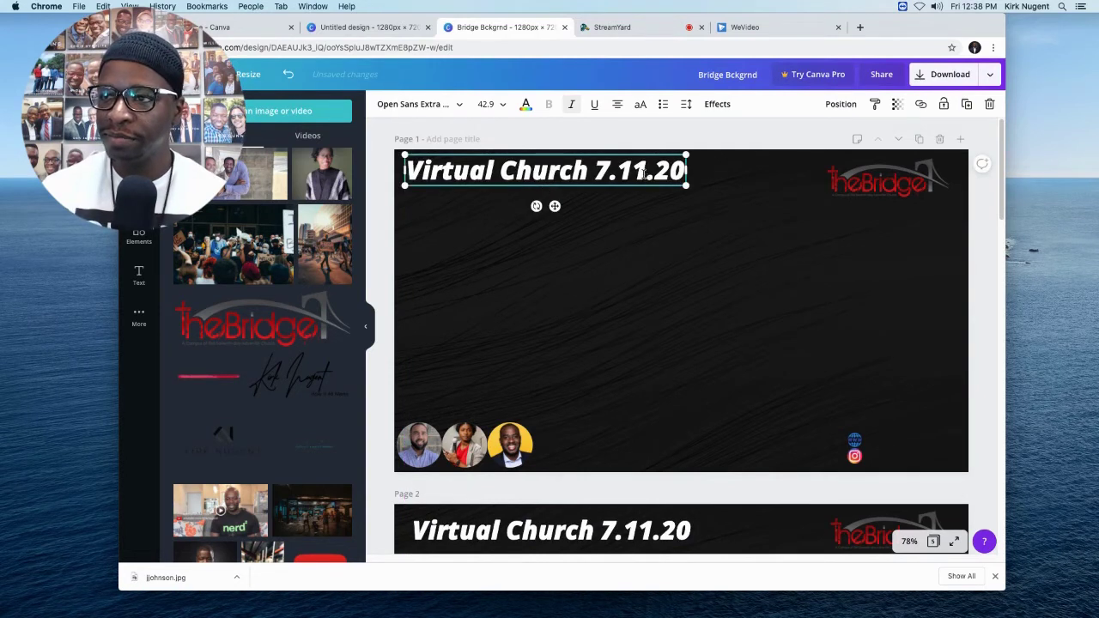
{"action": "left_click", "coordinate": [680, 344]}
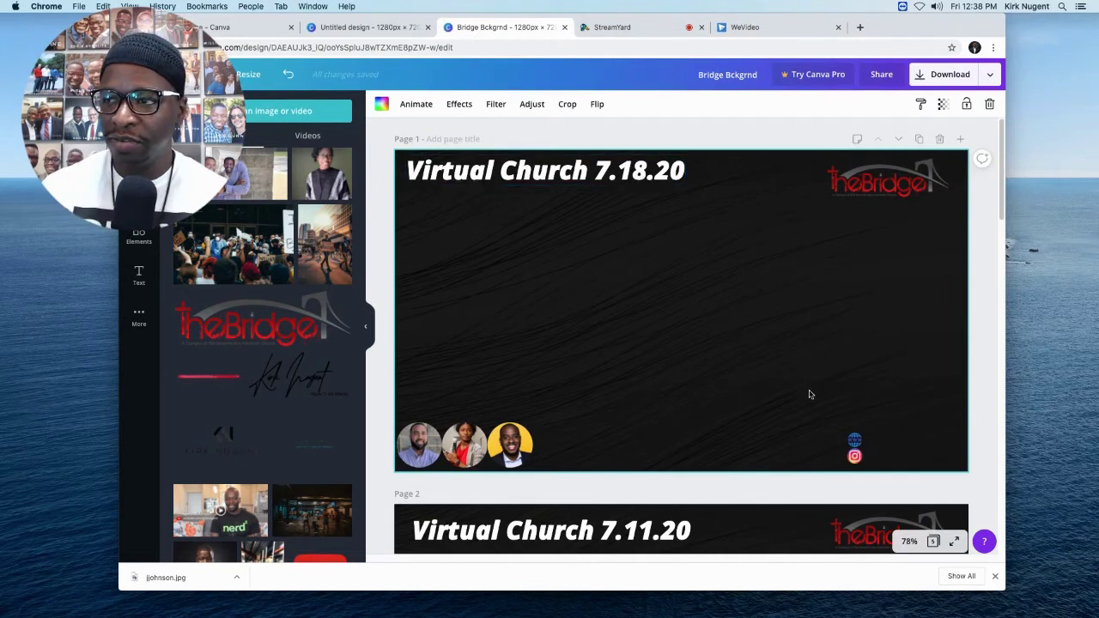
{"action": "scroll", "coordinate": [862, 392], "scroll_direction": "down", "scroll_amount": 5}
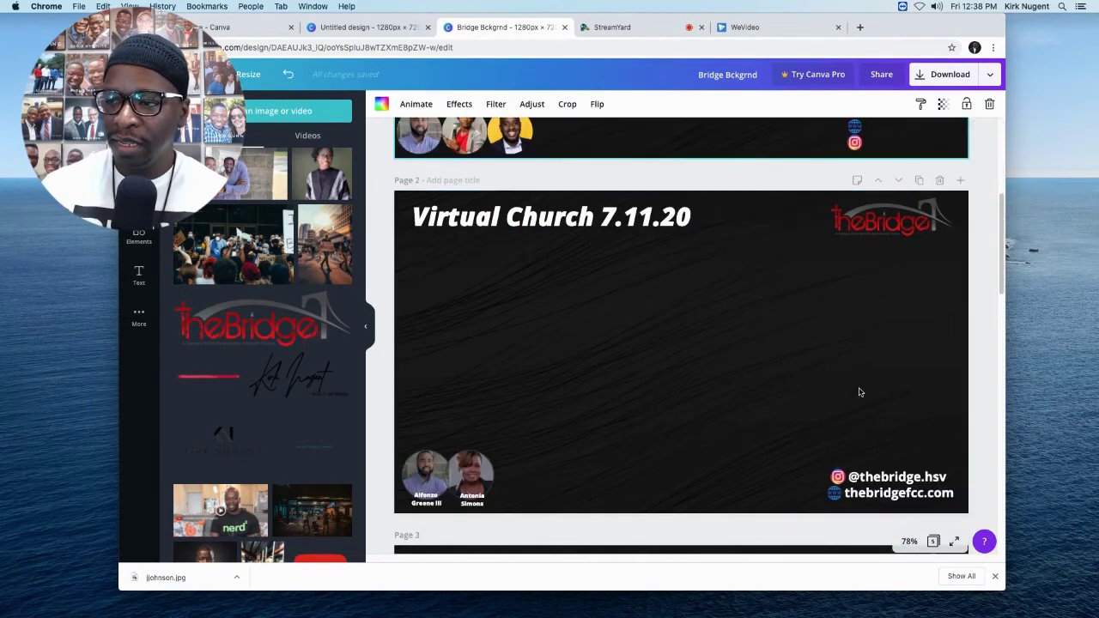
{"action": "left_click", "coordinate": [898, 478]}
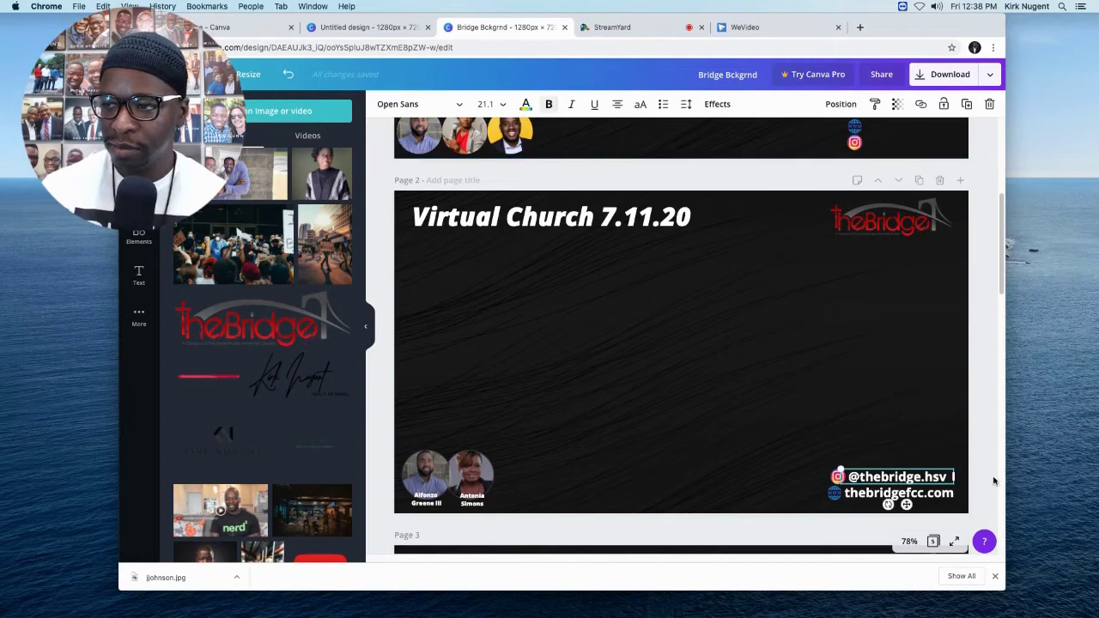
{"action": "scroll", "coordinate": [901, 481], "scroll_direction": "down", "scroll_amount": 5}
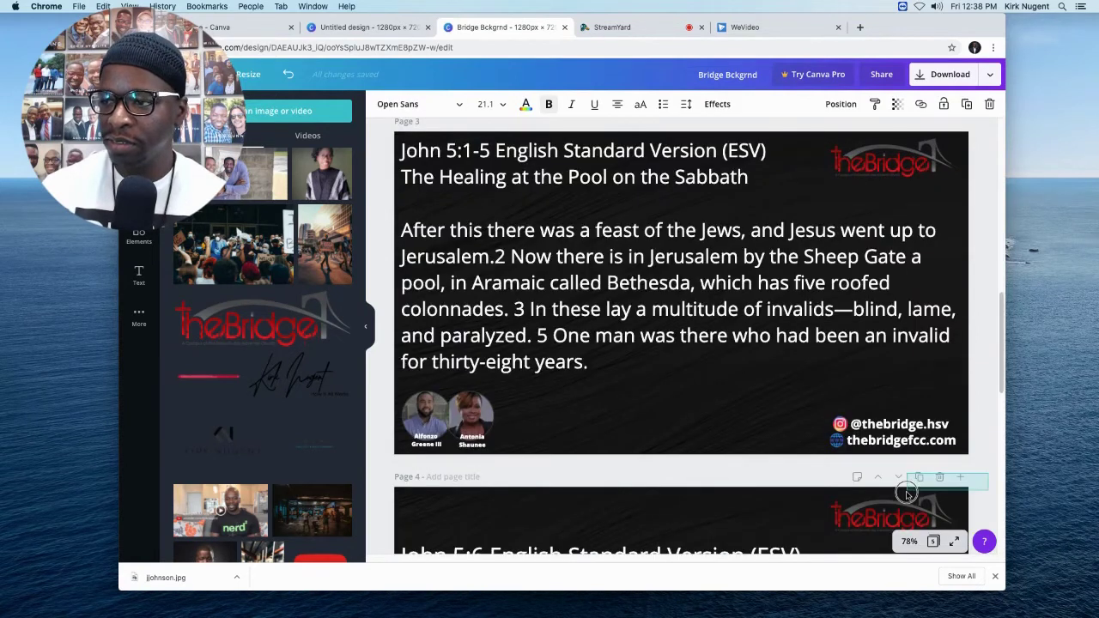
{"action": "left_click_drag", "start_coordinate": [887, 429], "coordinate": [981, 422]}
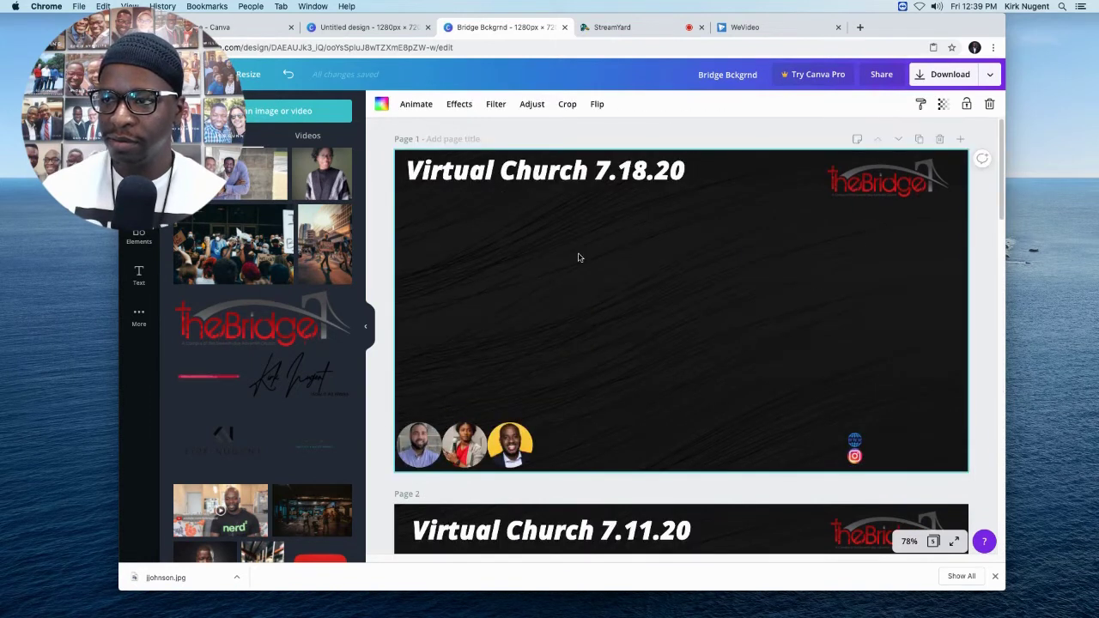
{"action": "type", "text": "@thebridge.hsv thebridgefcc.com"}
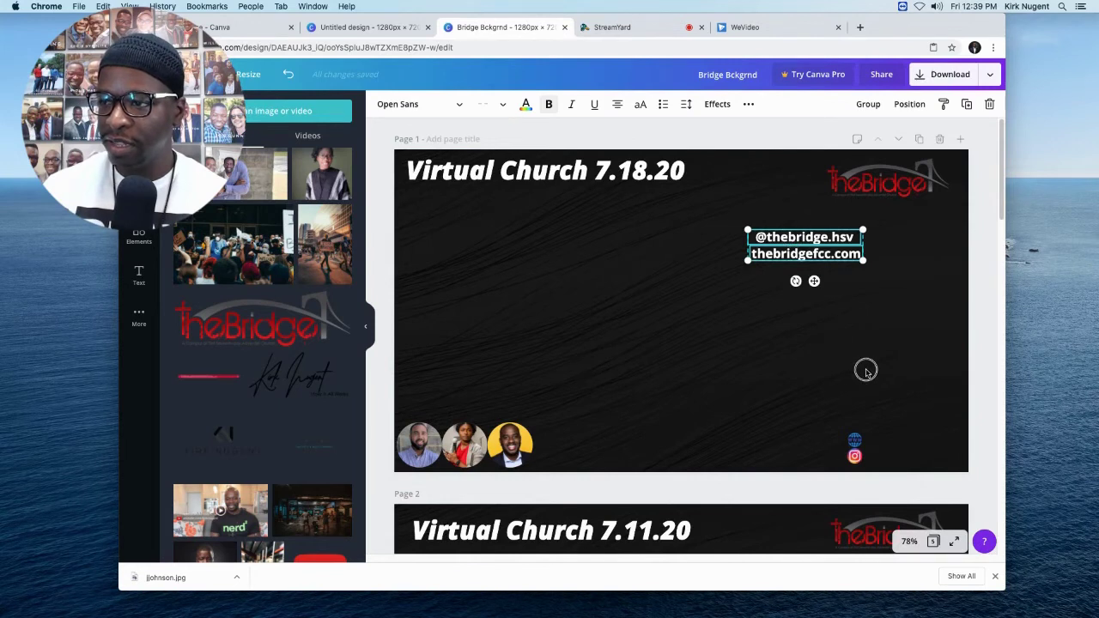
Shift the globe and Instagram icons left and align the handle text beside them in page 1's lower right.
{"action": "left_click_drag", "start_coordinate": [793, 242], "coordinate": [877, 392]}
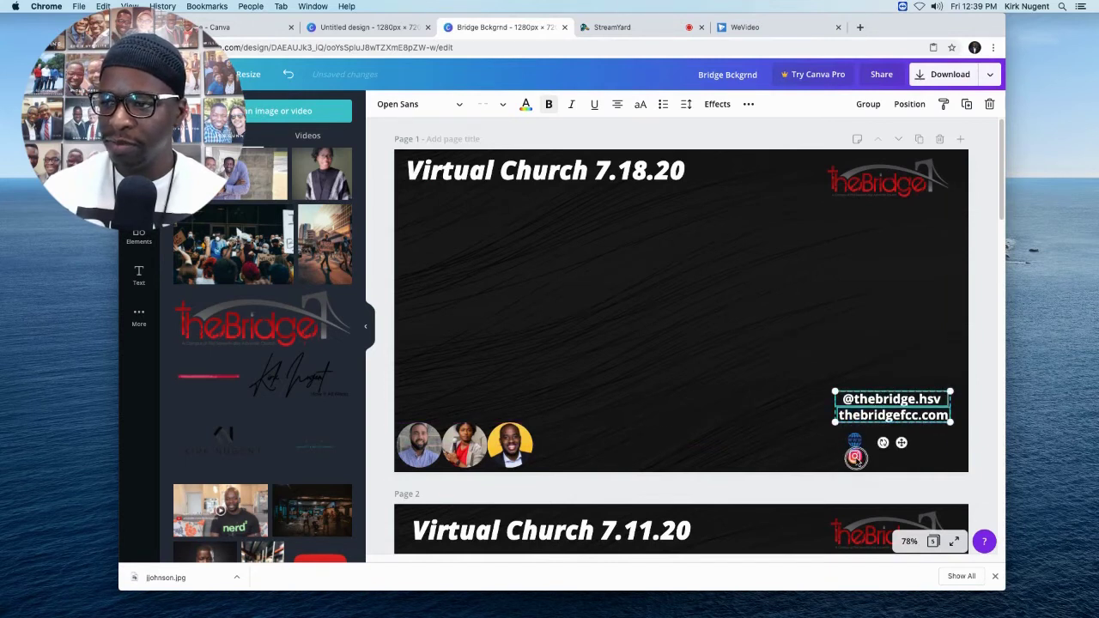
{"action": "left_click", "coordinate": [855, 458]}
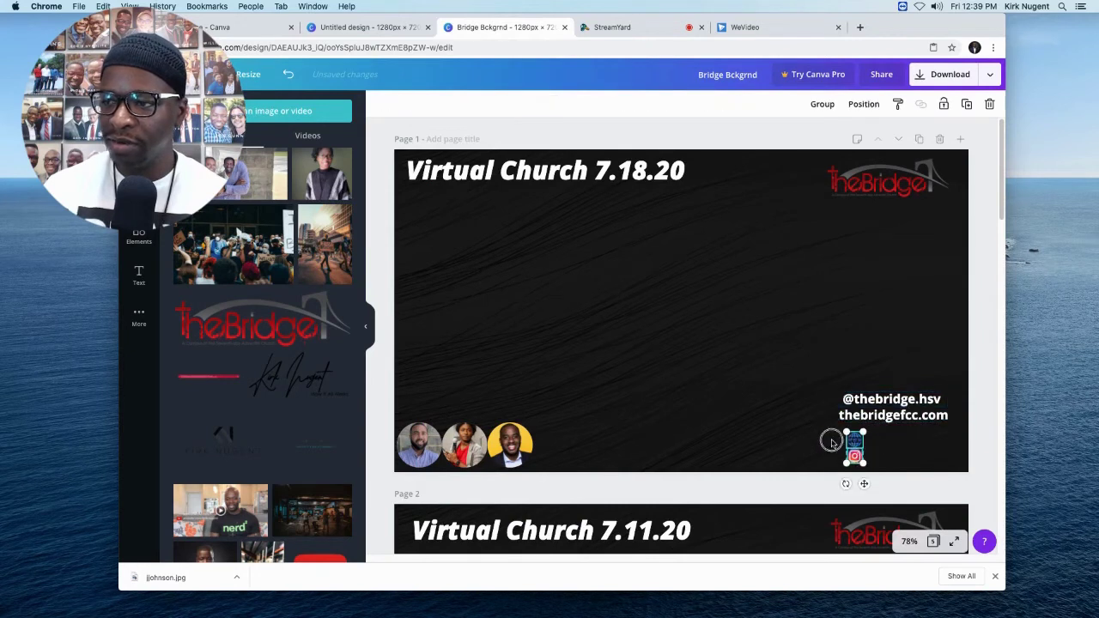
{"action": "left_click_drag", "start_coordinate": [829, 440], "coordinate": [824, 442]}
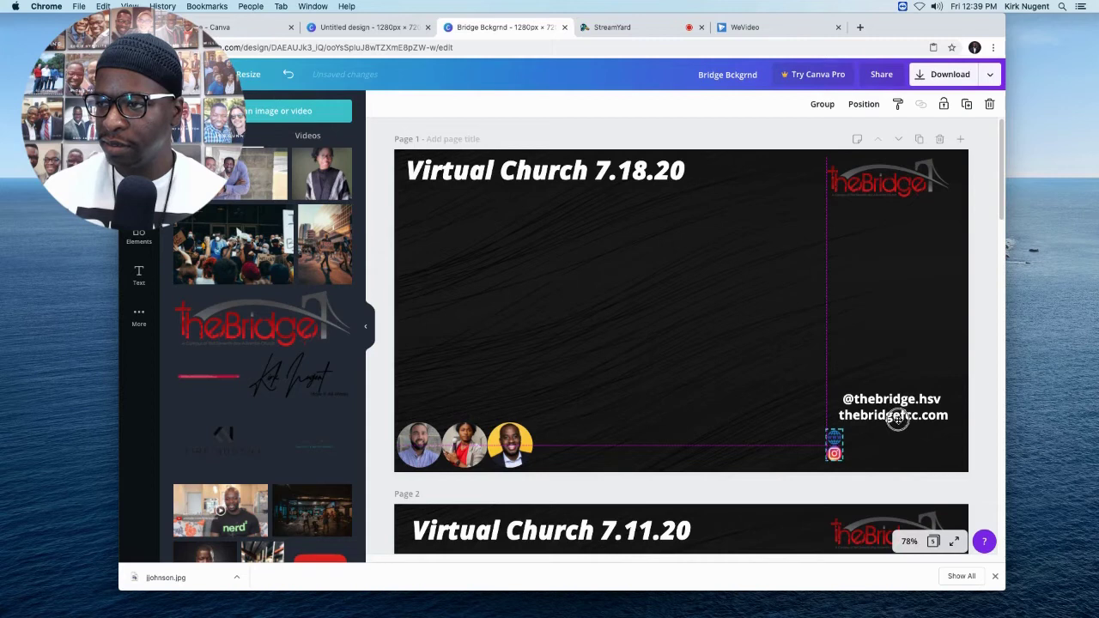
{"action": "left_click", "coordinate": [899, 404]}
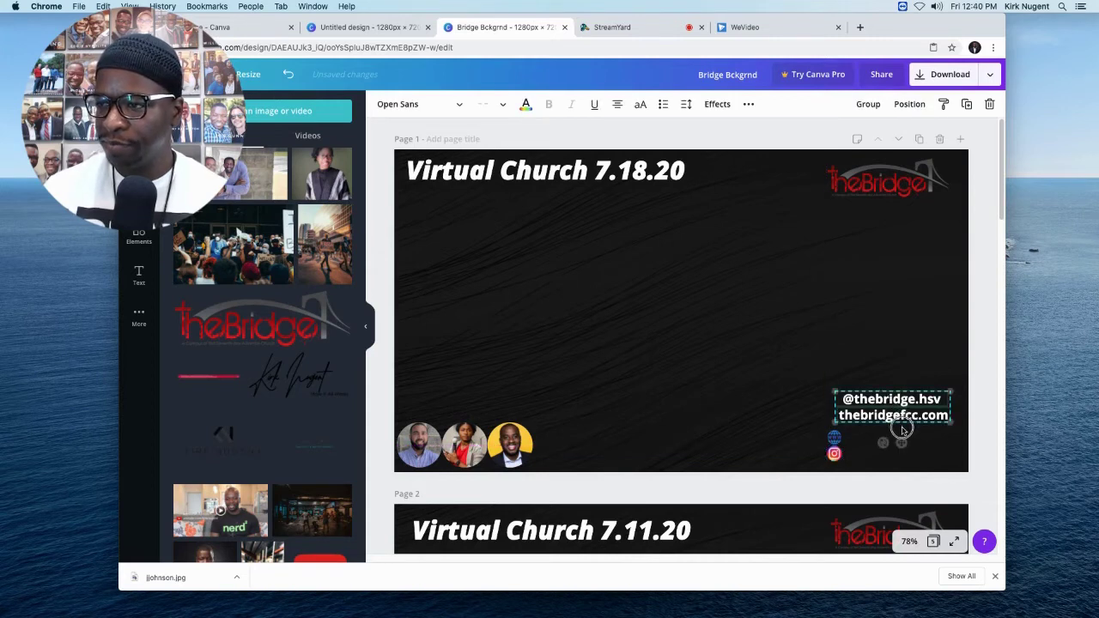
{"action": "left_click_drag", "start_coordinate": [899, 400], "coordinate": [904, 438]}
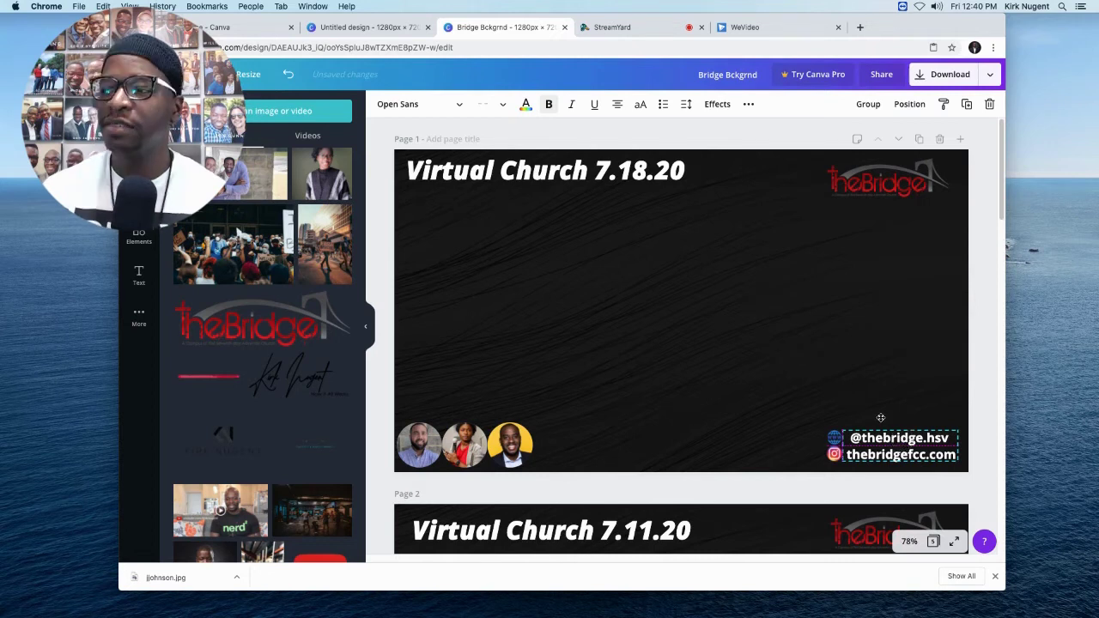
{"action": "left_click", "coordinate": [873, 414]}
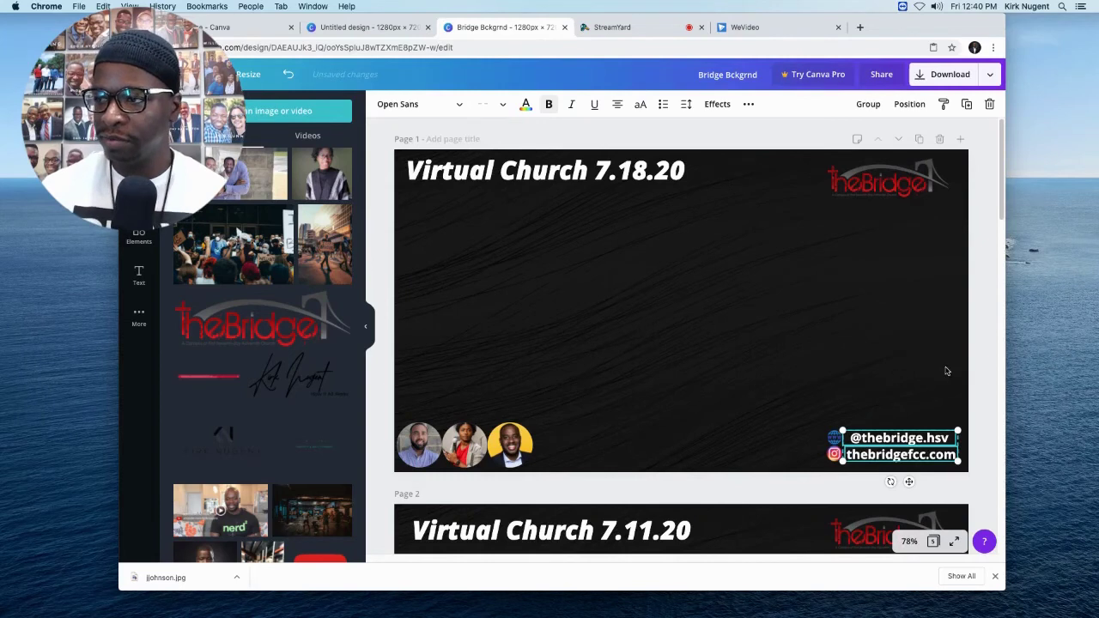
{"action": "left_click", "coordinate": [980, 385]}
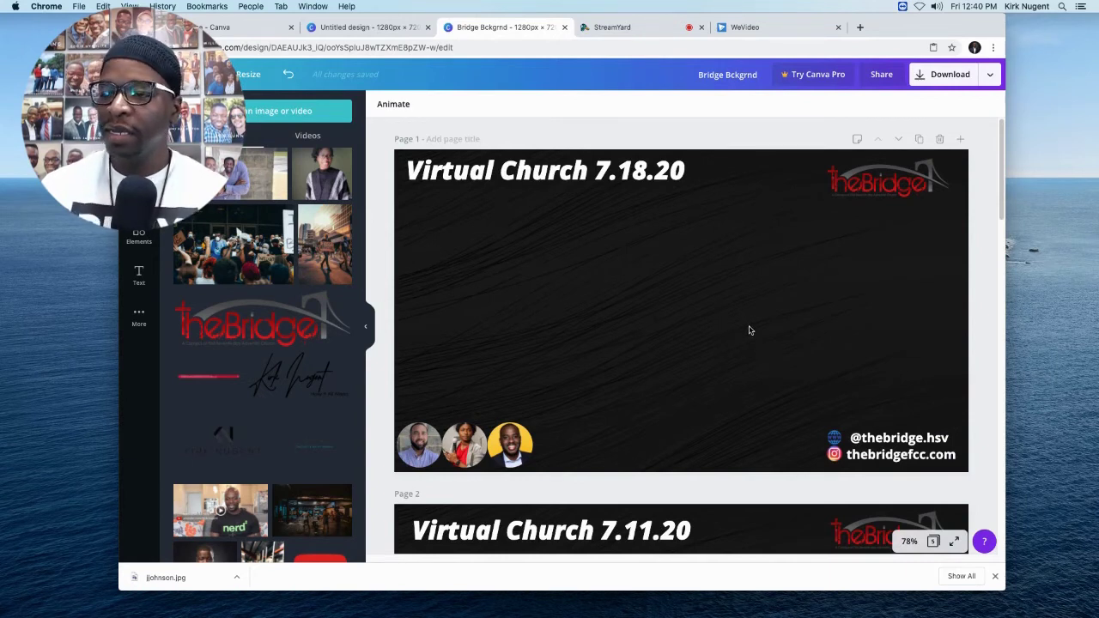
Copy the speaker name caption from page 2 and place it under page 1's first photo.
{"action": "scroll", "coordinate": [744, 344], "scroll_direction": "down", "scroll_amount": 3}
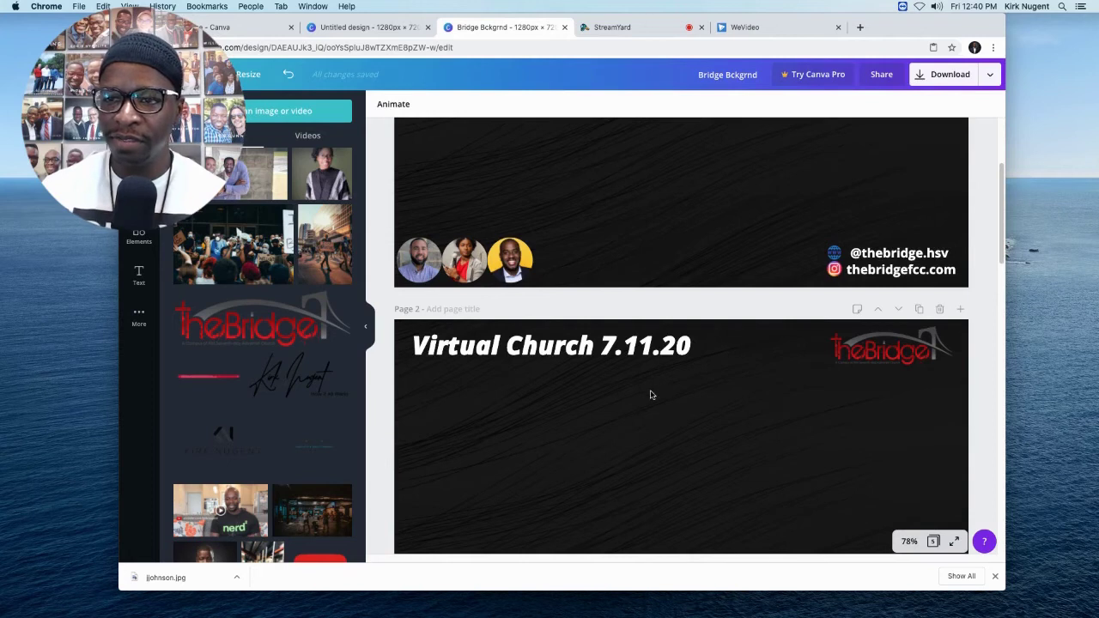
{"action": "scroll", "coordinate": [653, 395], "scroll_direction": "down", "scroll_amount": 3}
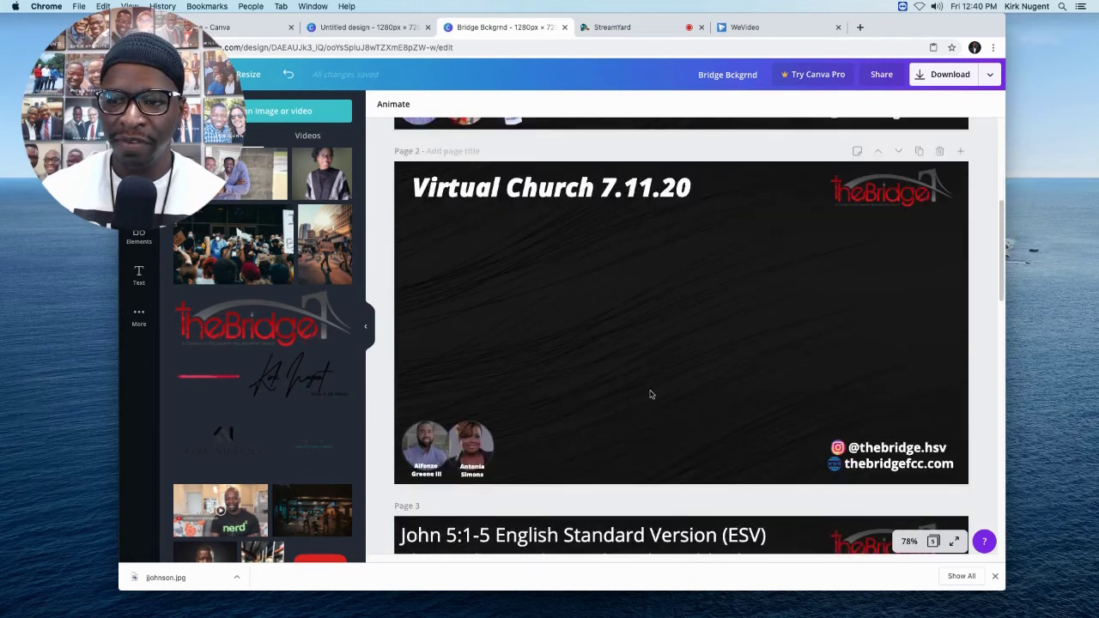
{"action": "left_click", "coordinate": [427, 468]}
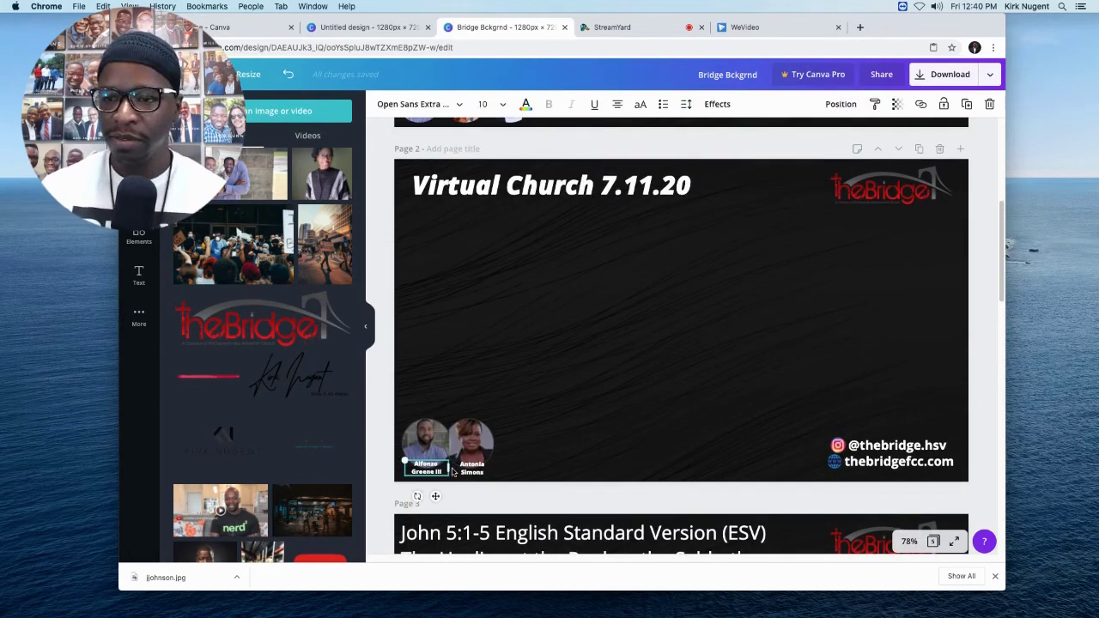
{"action": "scroll", "coordinate": [610, 409], "scroll_direction": "up", "scroll_amount": 5}
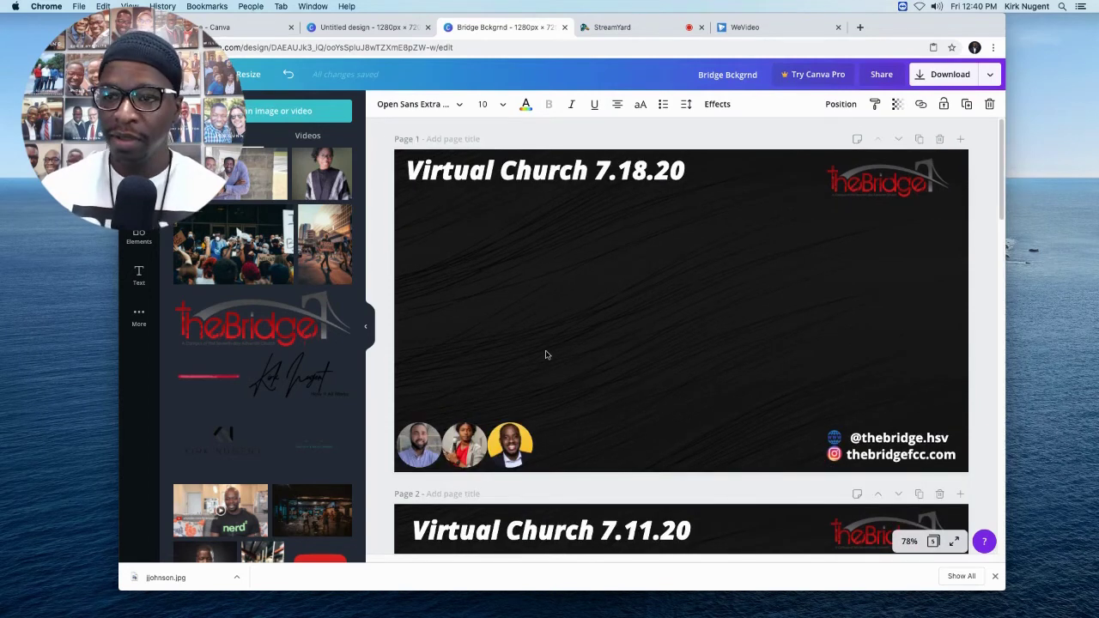
{"action": "key", "text": "super+z"}
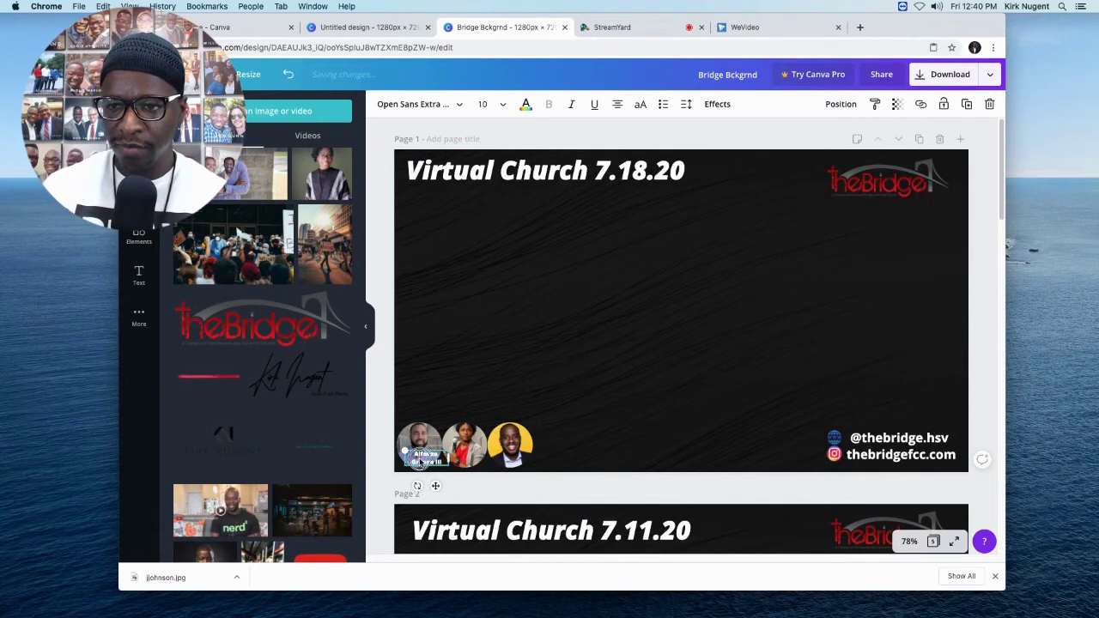
{"action": "left_click_drag", "start_coordinate": [421, 462], "coordinate": [421, 467]}
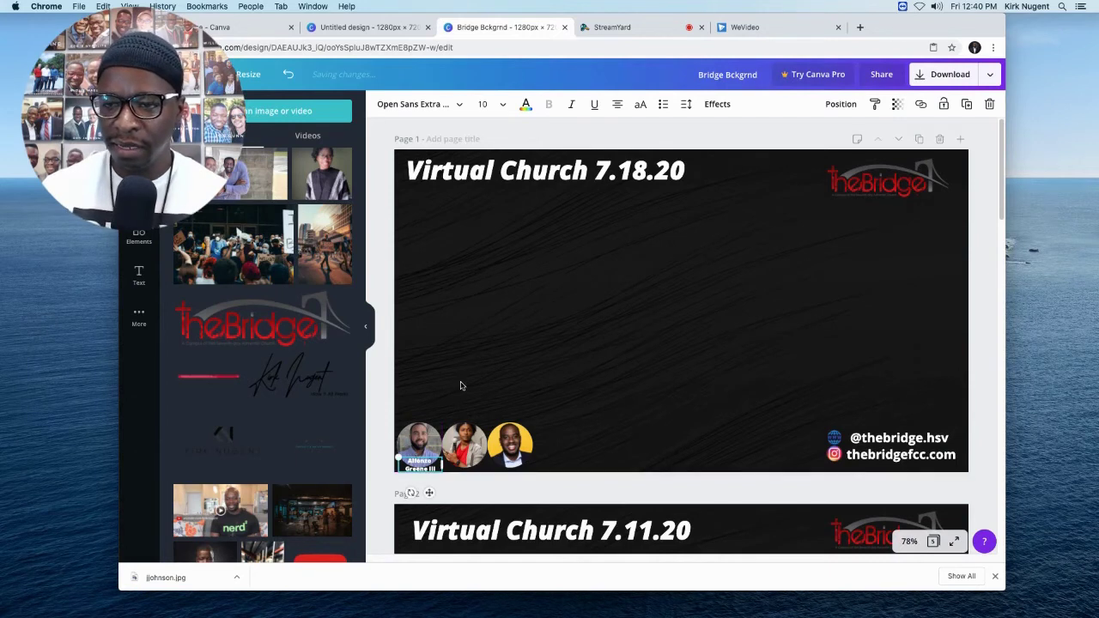
Duplicate the caption and position copies under the third and middle speaker photos.
{"action": "key", "text": "super+d"}
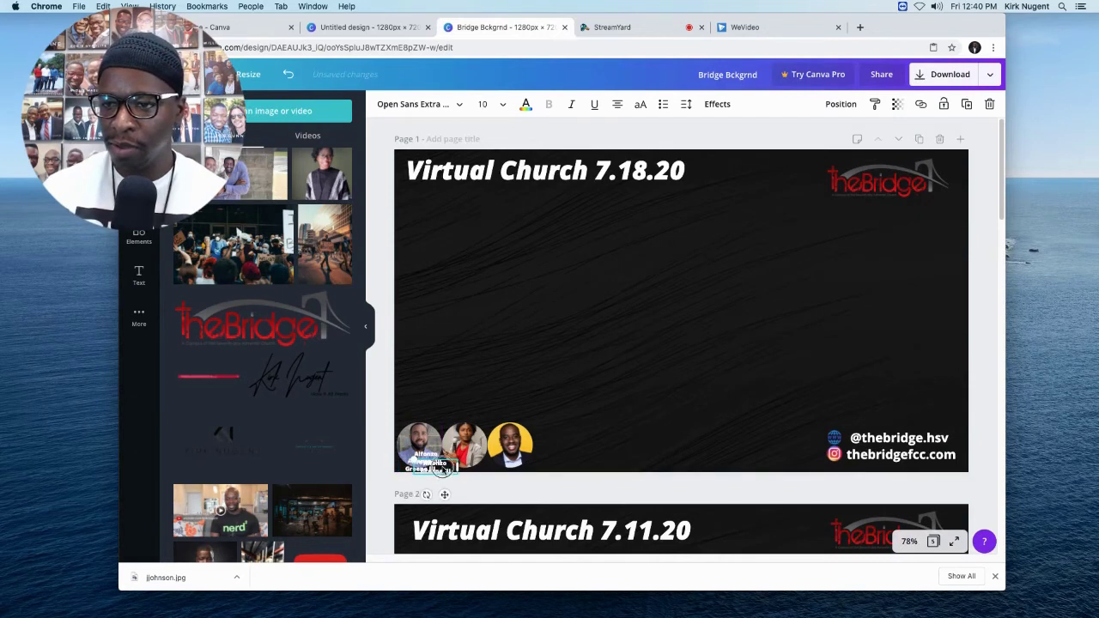
{"action": "left_click_drag", "start_coordinate": [443, 469], "coordinate": [510, 465]}
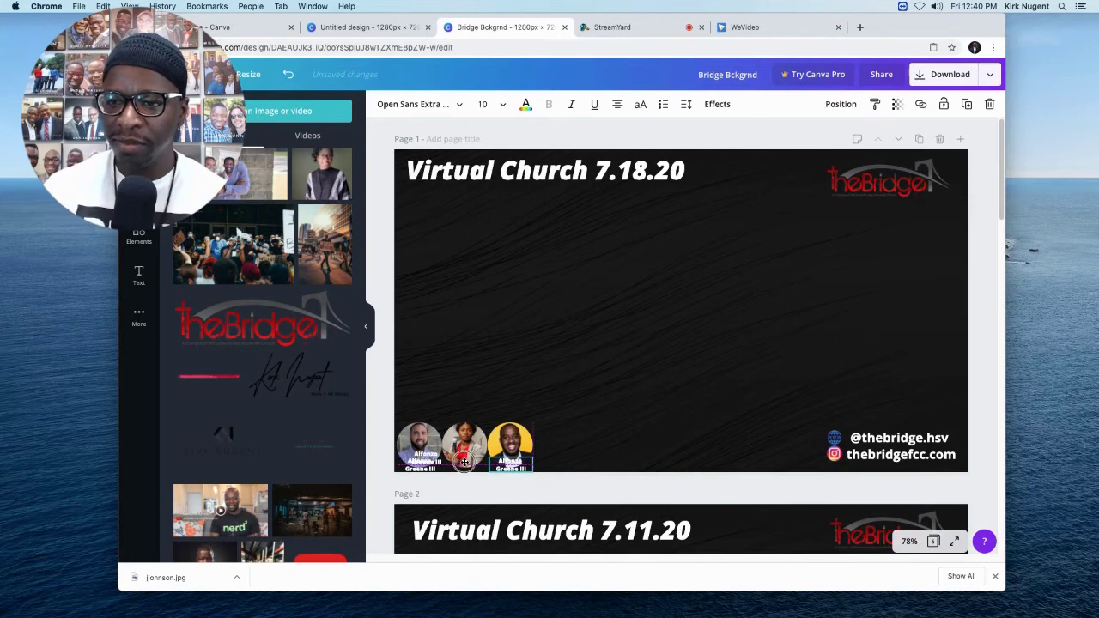
{"action": "mouse_move", "coordinate": [462, 461]}
{"action": "left_mouse_down"}
{"action": "mouse_move", "coordinate": [475, 466]}
{"action": "mouse_move", "coordinate": [466, 470]}
{"action": "left_mouse_up"}
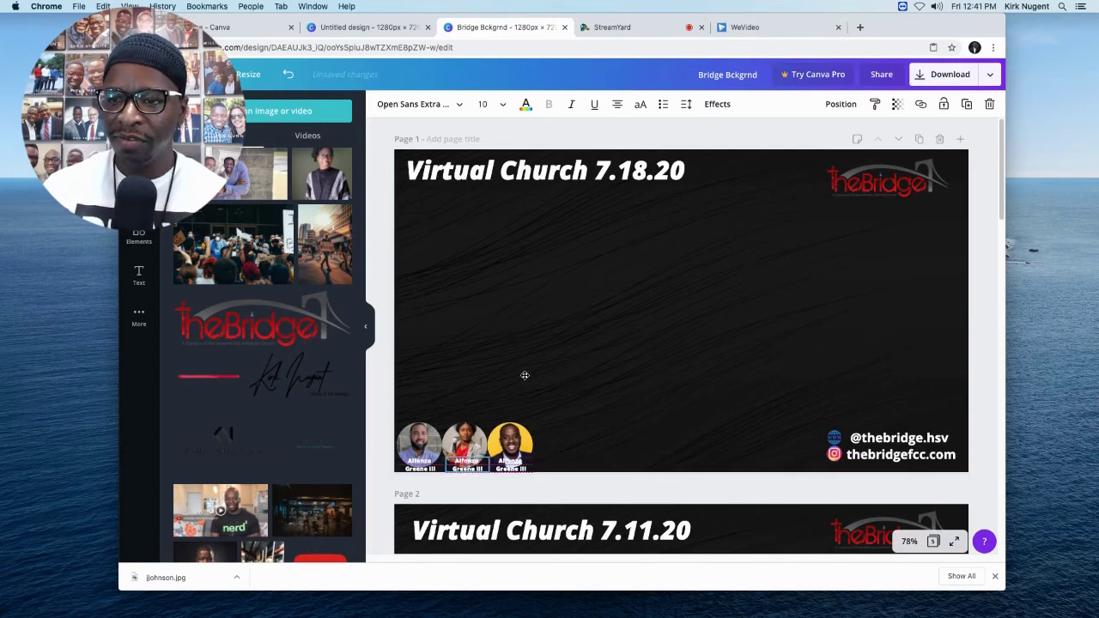
Retype the middle caption with the second speaker's name, putting the surname on its own line.
{"action": "left_click", "coordinate": [465, 442]}
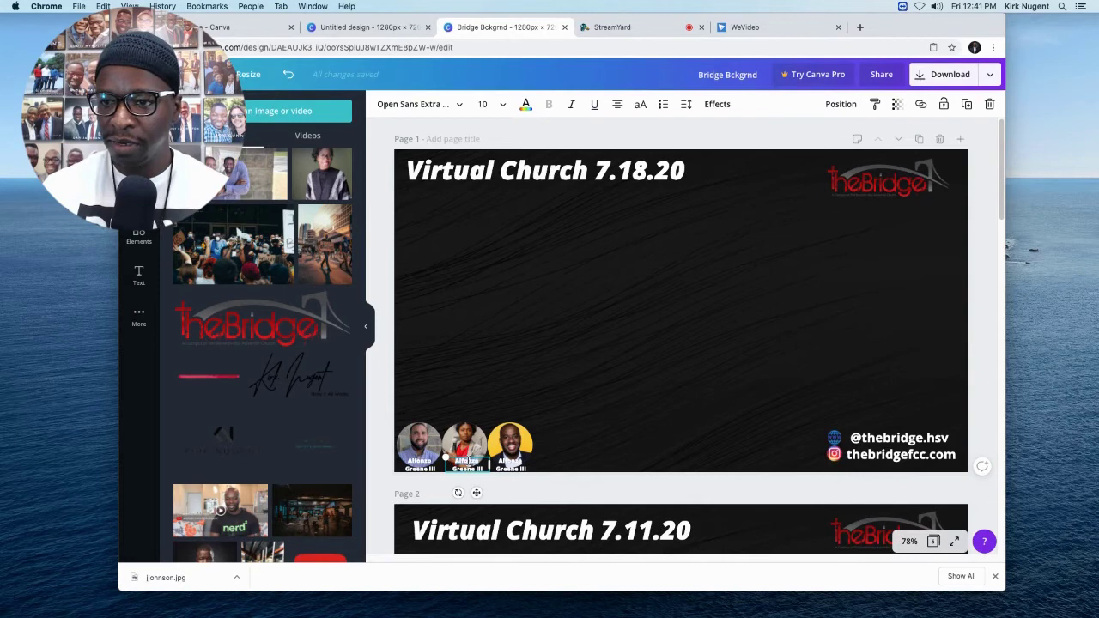
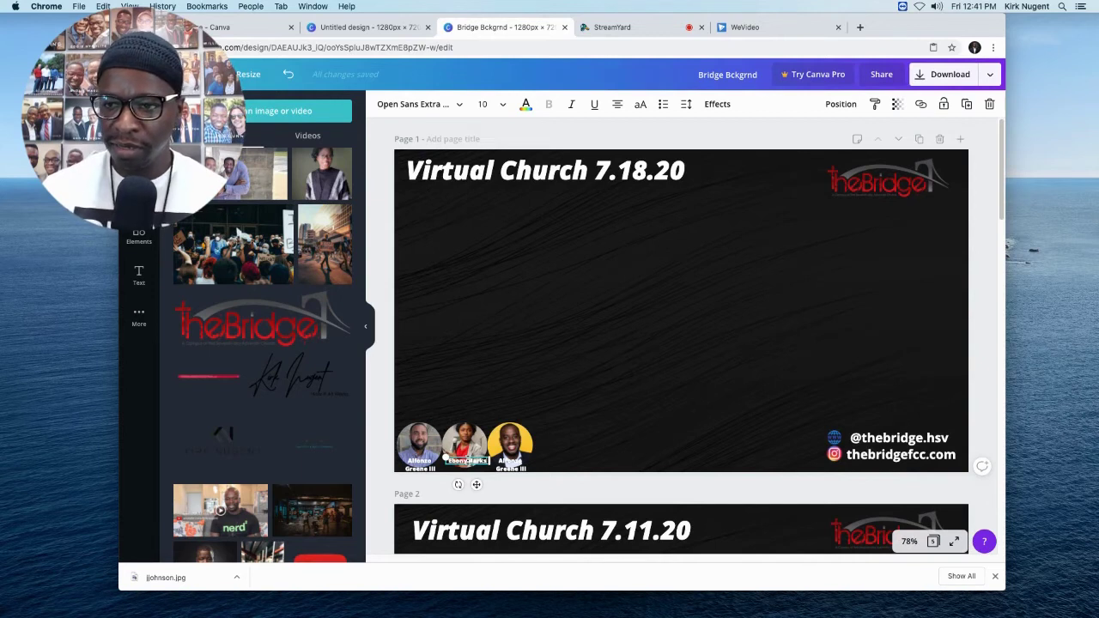
{"action": "key", "text": "Return"}
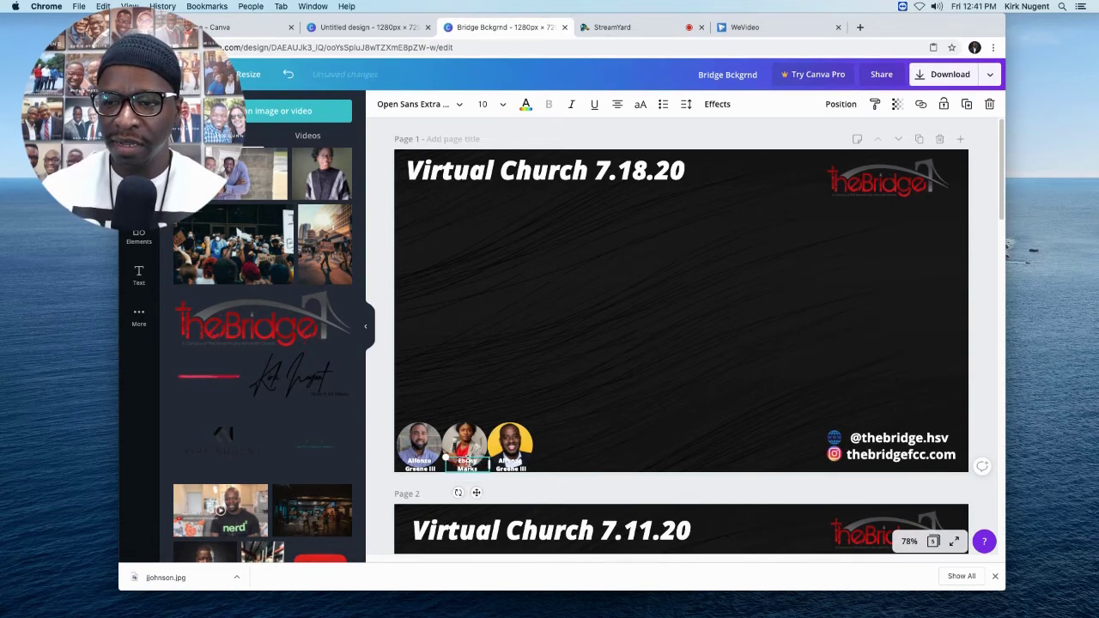
{"action": "left_click", "coordinate": [511, 464]}
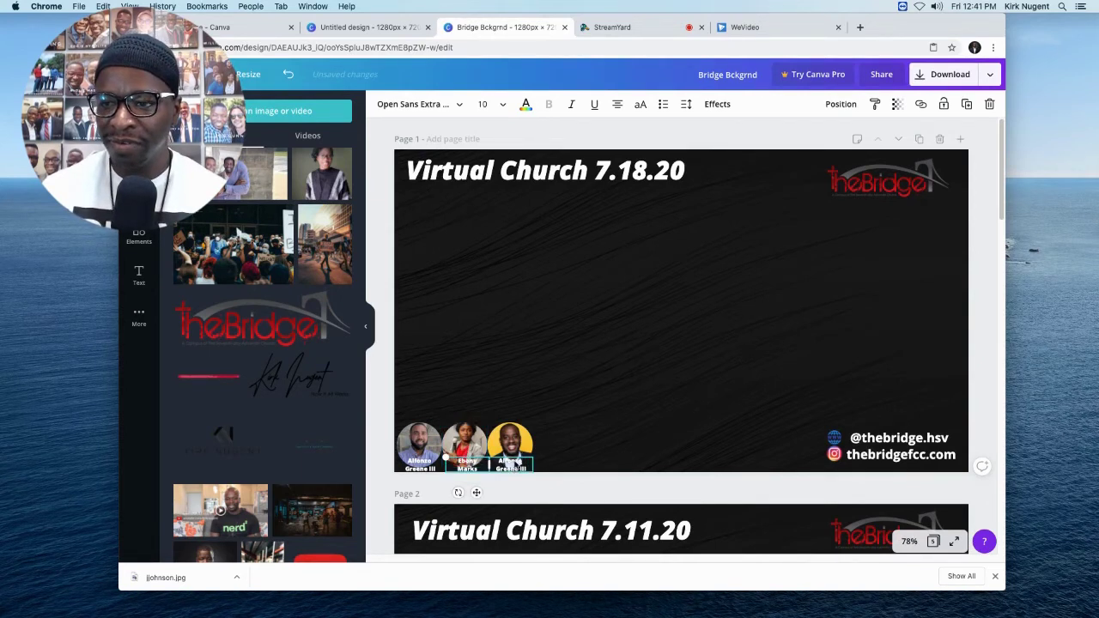
{"action": "left_click", "coordinate": [510, 463]}
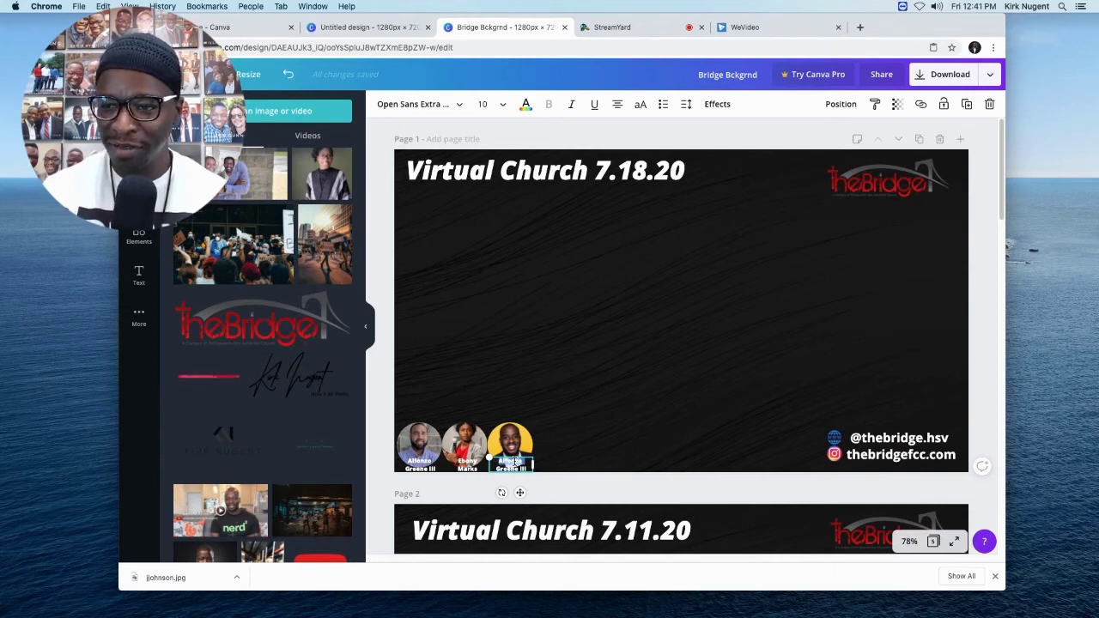
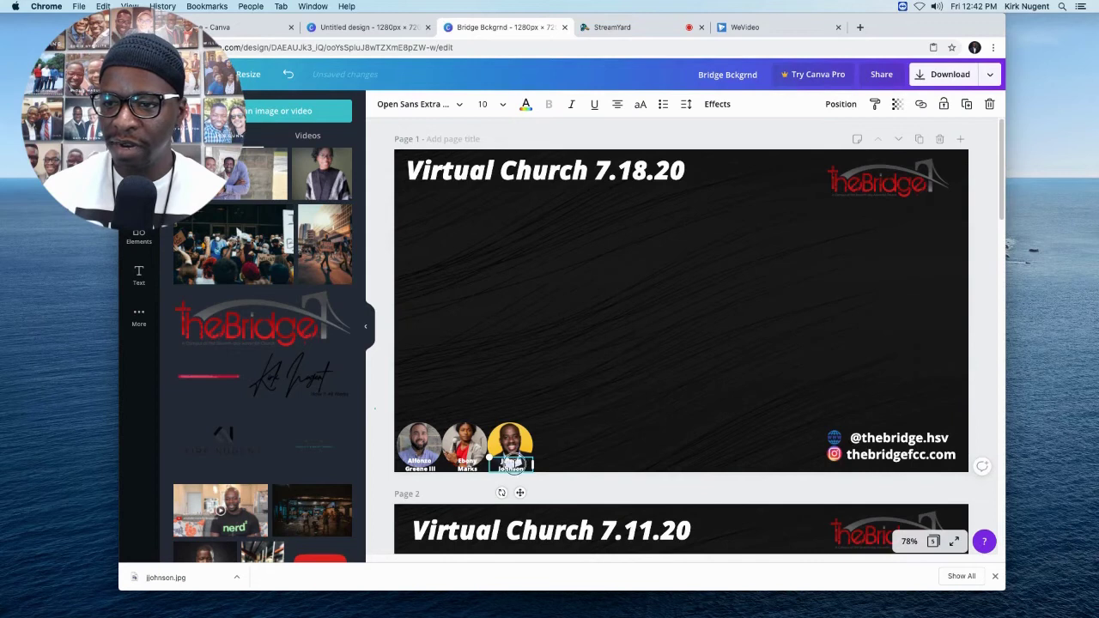
Paste the third speaker's name into the last caption and nudge the three-photo row up slightly.
{"action": "left_click_drag", "start_coordinate": [375, 407], "coordinate": [523, 465]}
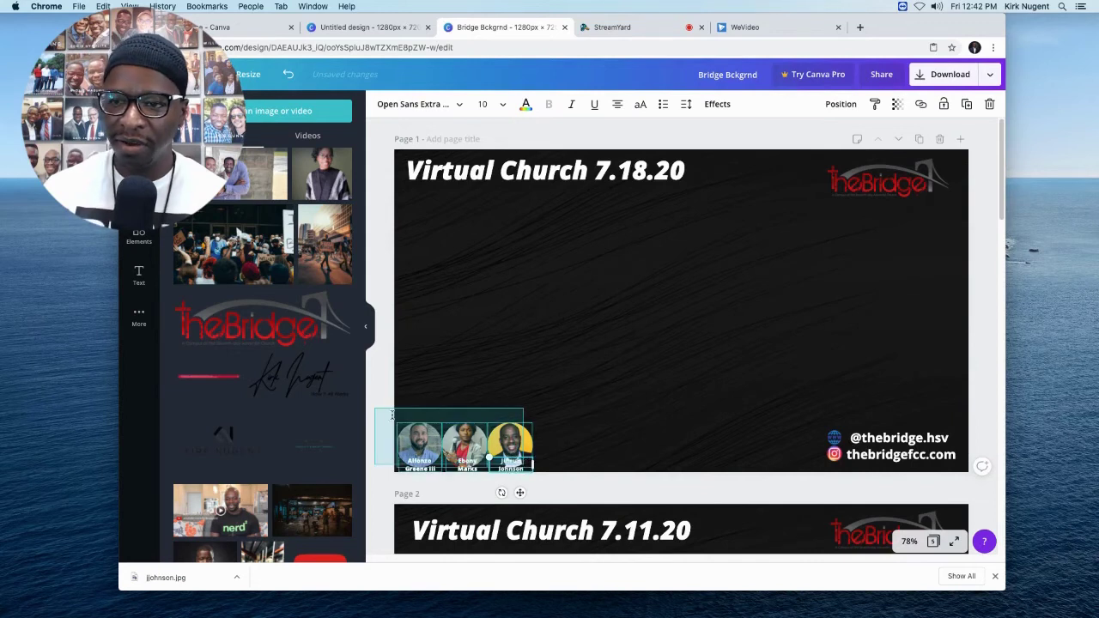
{"action": "left_click_drag", "start_coordinate": [372, 398], "coordinate": [376, 393]}
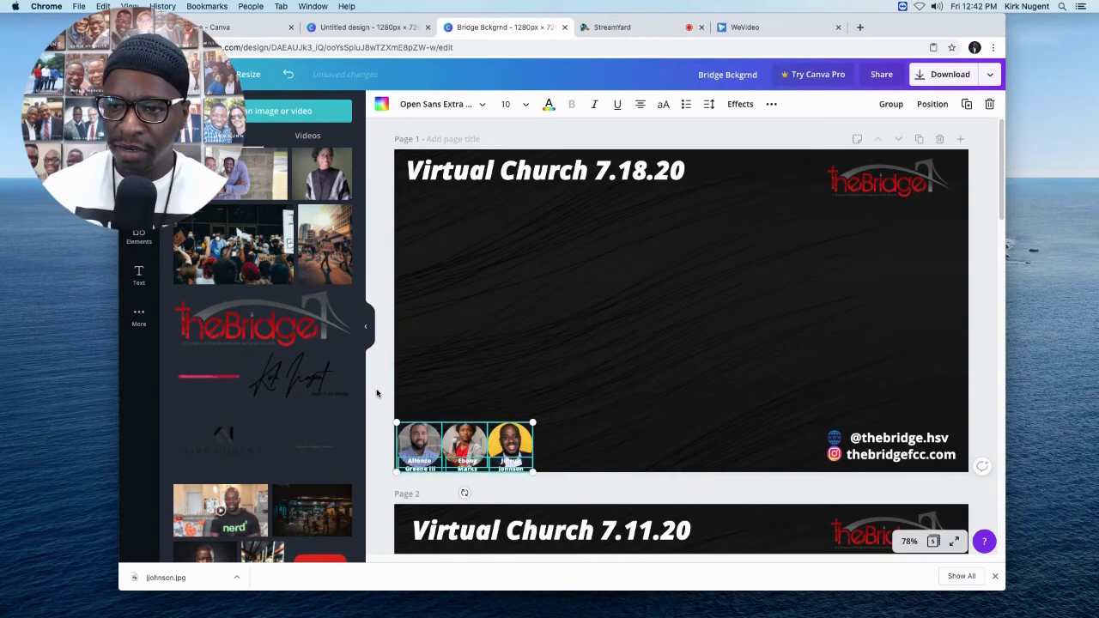
{"action": "key", "text": "Up"}
{"action": "key", "text": "Up"}
{"action": "key", "text": "Up"}
{"action": "key", "text": "Up"}
{"action": "key", "text": "Up"}
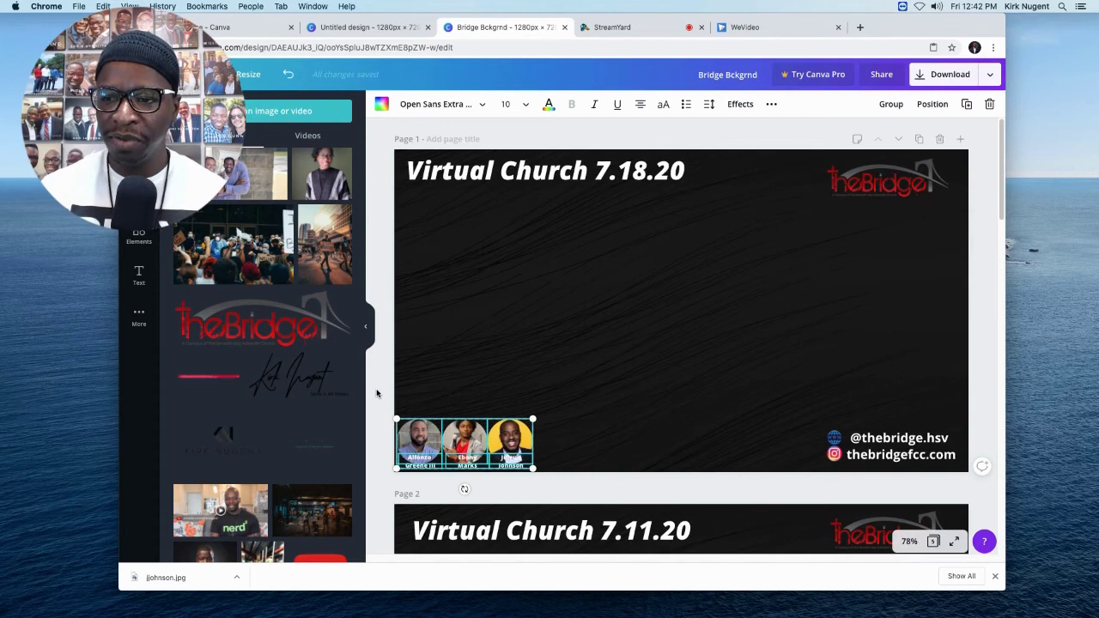
{"action": "key", "text": "Up"}
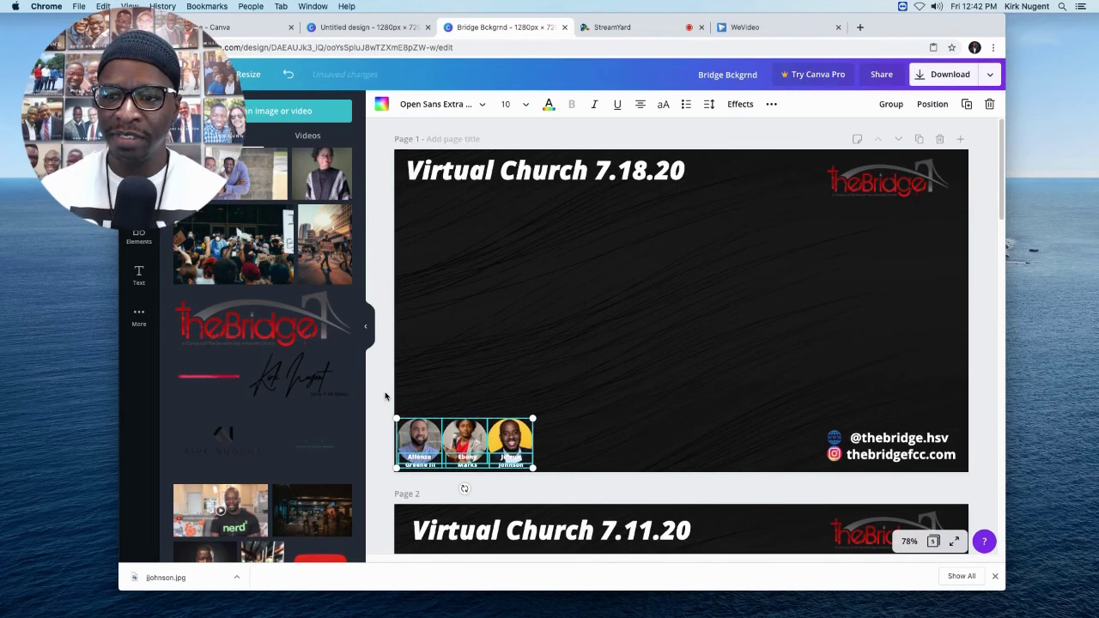
Download the finished design as the PNG image Bridge Bckgrnd.png.
{"action": "key", "text": "Escape"}
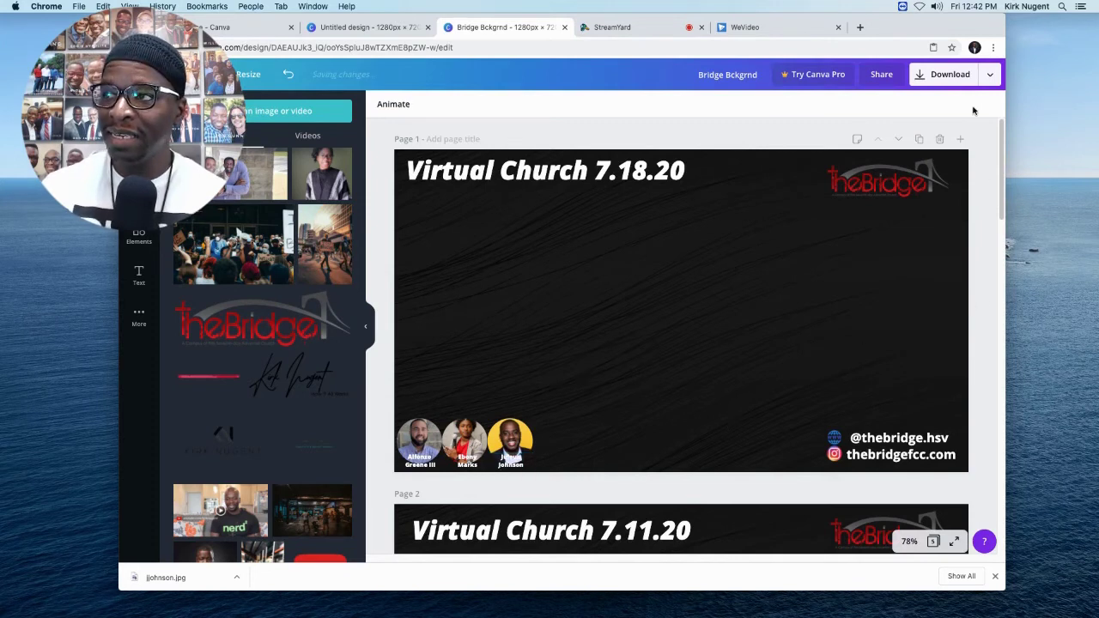
{"action": "left_click", "coordinate": [990, 77]}
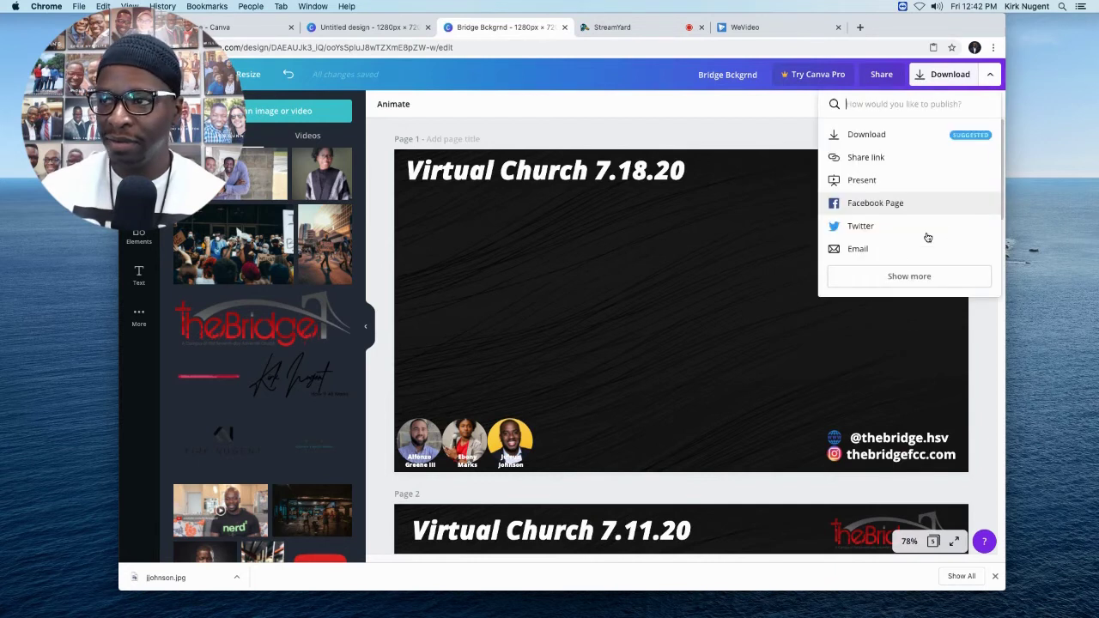
{"action": "left_click", "coordinate": [866, 136]}
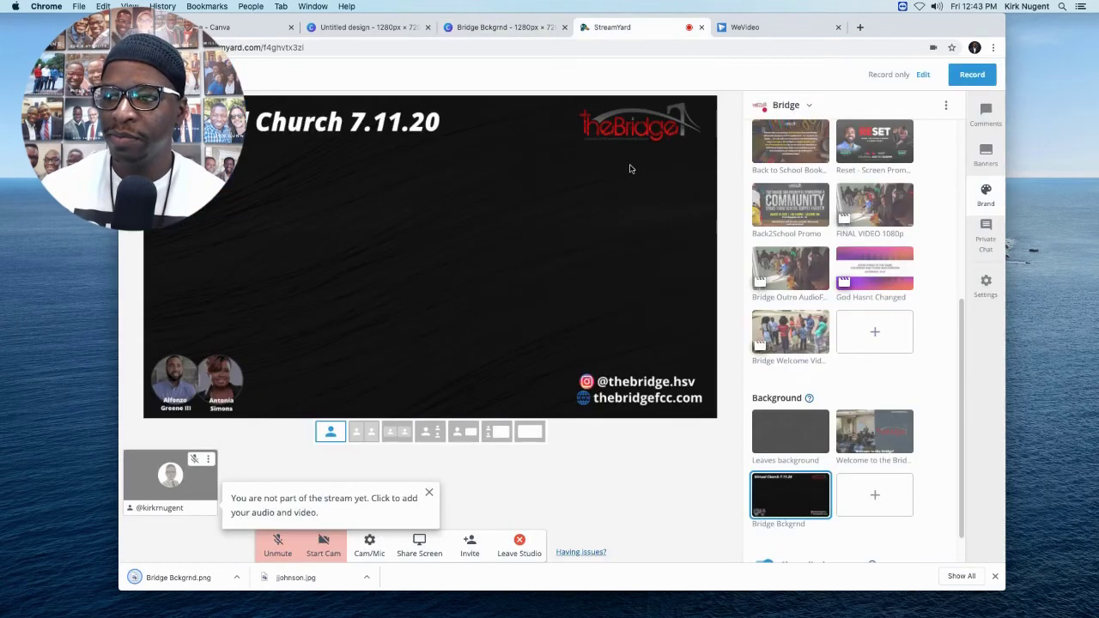
Upload Bridge Bckgrnd.png from Downloads as a StreamYard background and apply it to the stage.
{"action": "left_click", "coordinate": [873, 499]}
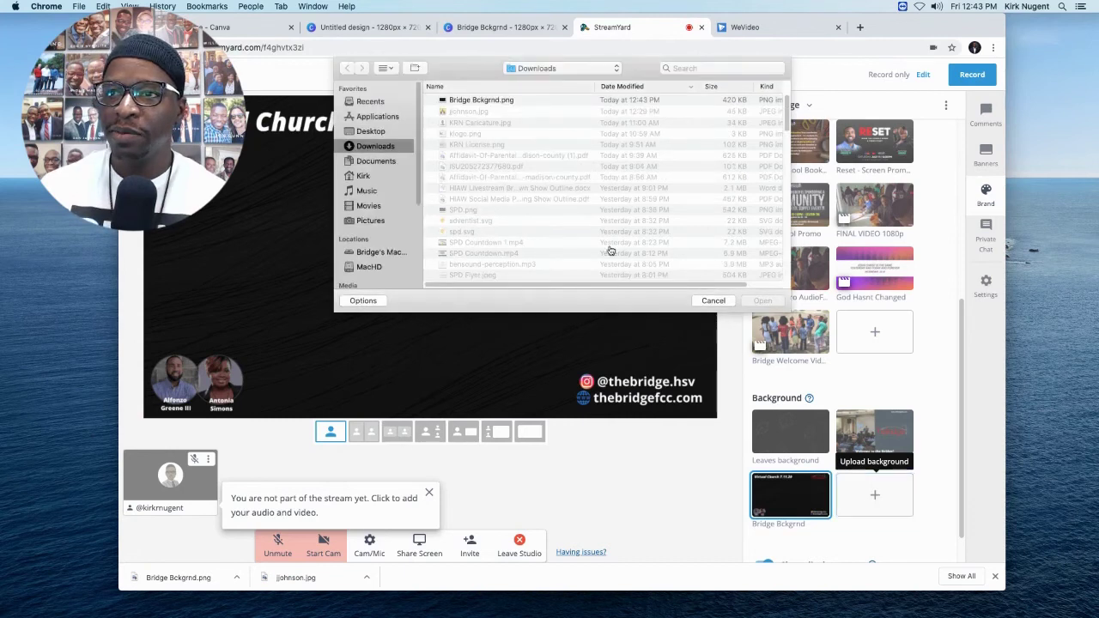
{"action": "left_click", "coordinate": [492, 103]}
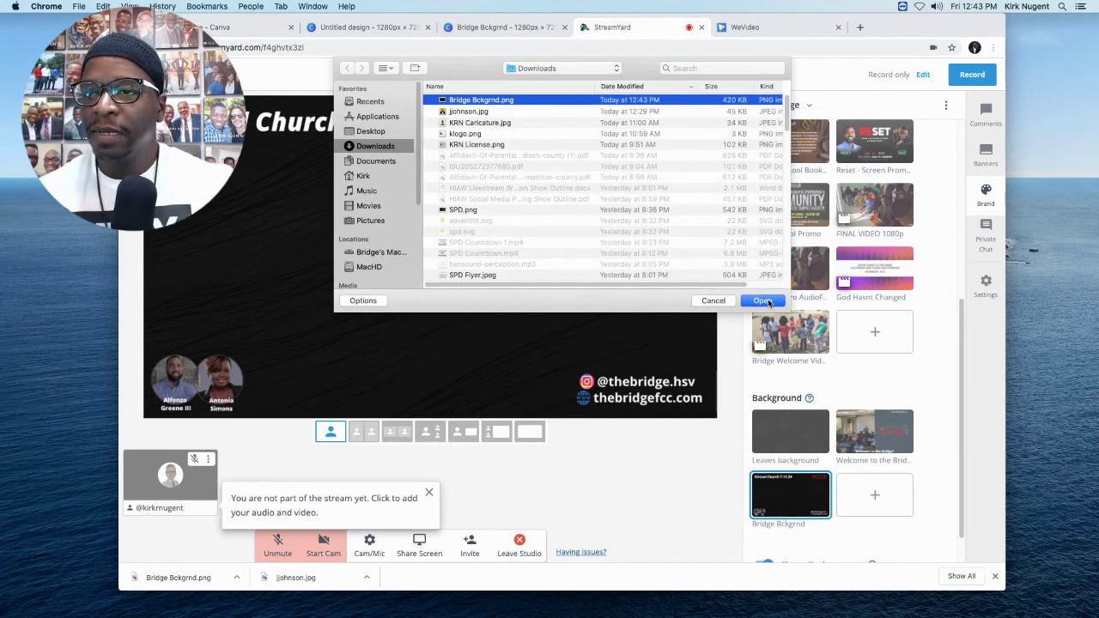
{"action": "left_click", "coordinate": [763, 301]}
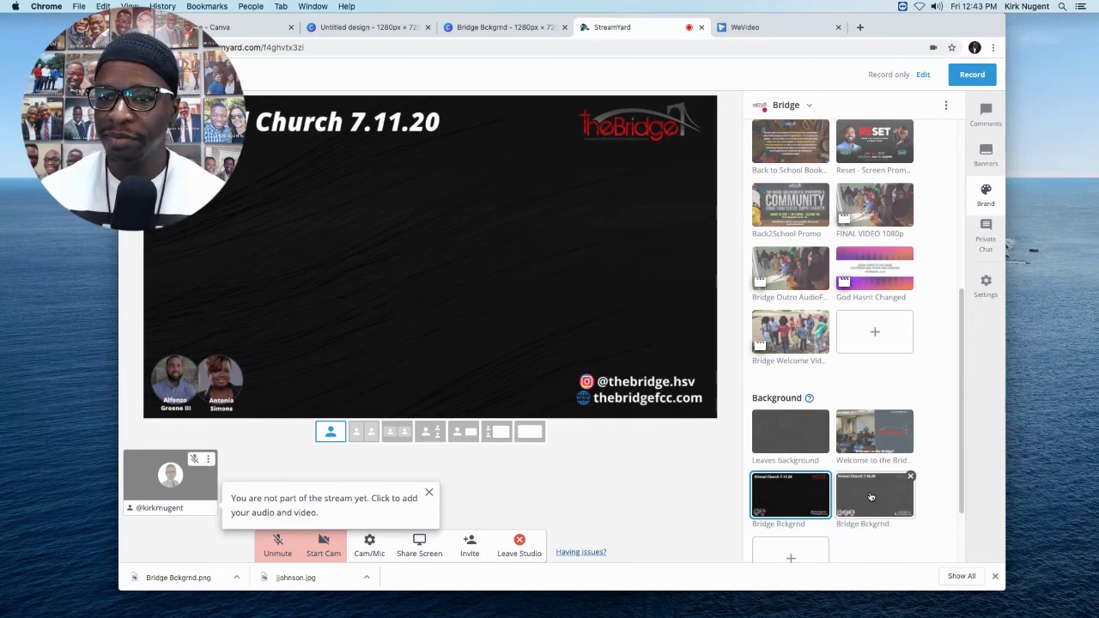
{"action": "left_click", "coordinate": [871, 496]}
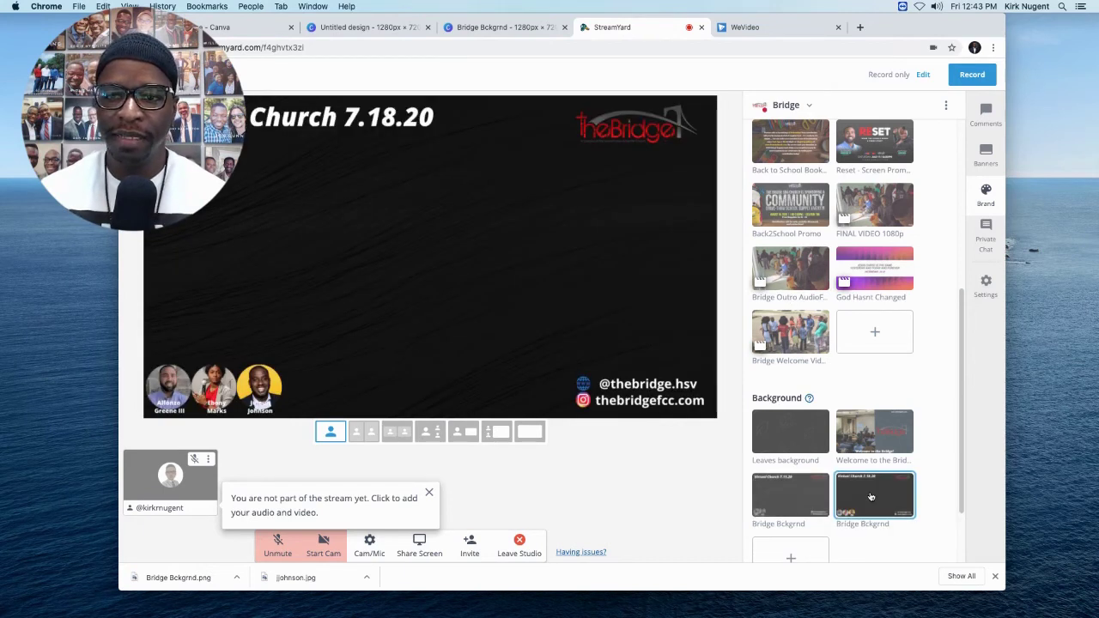